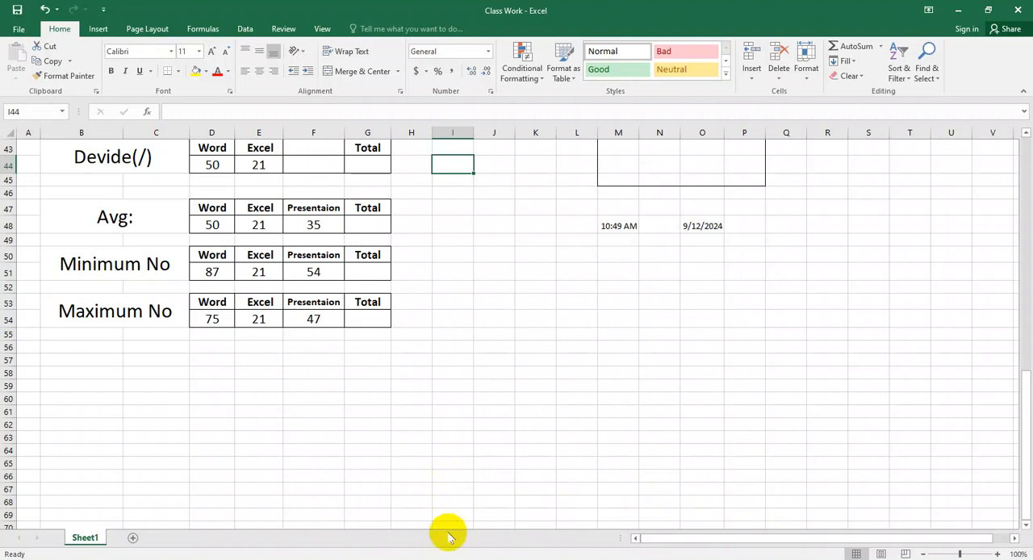
Step: Switch to the Basic Excel Formulas web page in the browser and read the COUNT function section
left_click(323, 558)
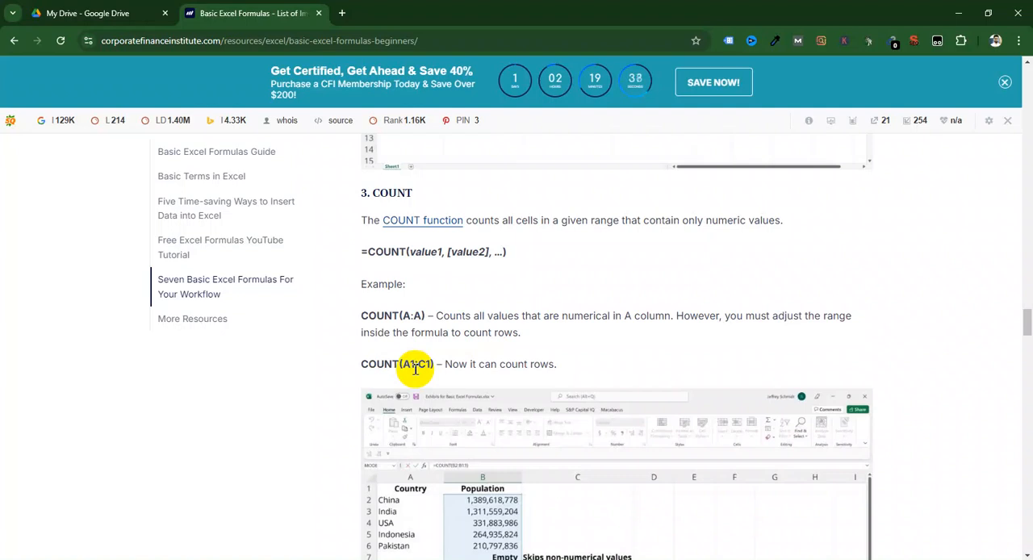
scroll(414, 367, "down", 1)
scroll(414, 367, "up", 1)
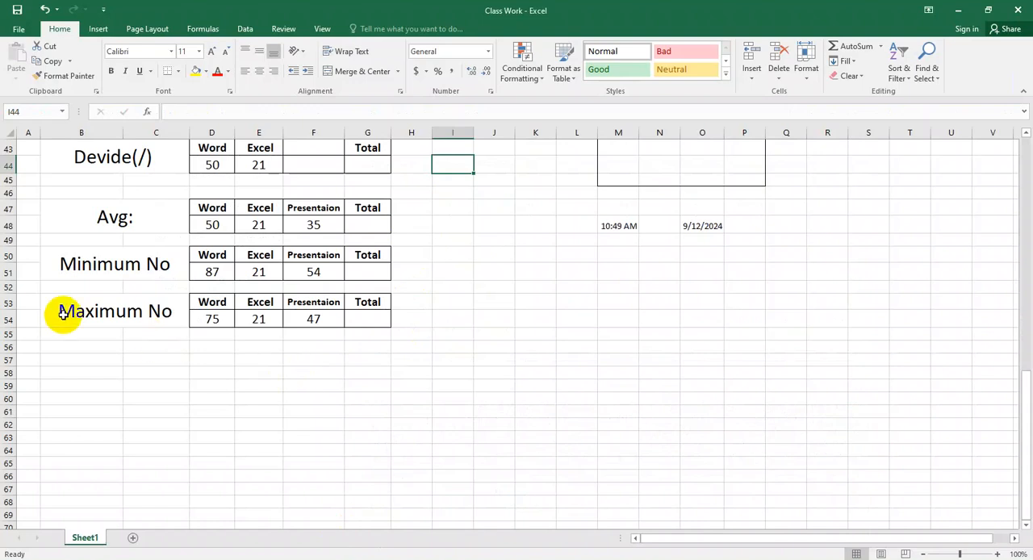
Step: Return to the Class Work workbook and copy the Maximum No block with its score table to cell B57
left_click(105, 320)
left_click_drag(106, 320, 385, 326)
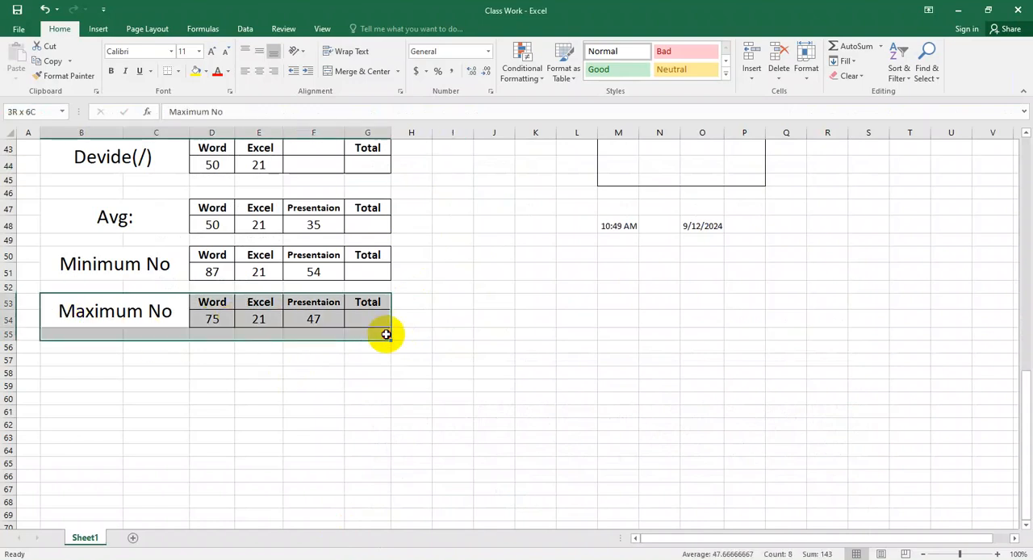
key("ctrl+c")
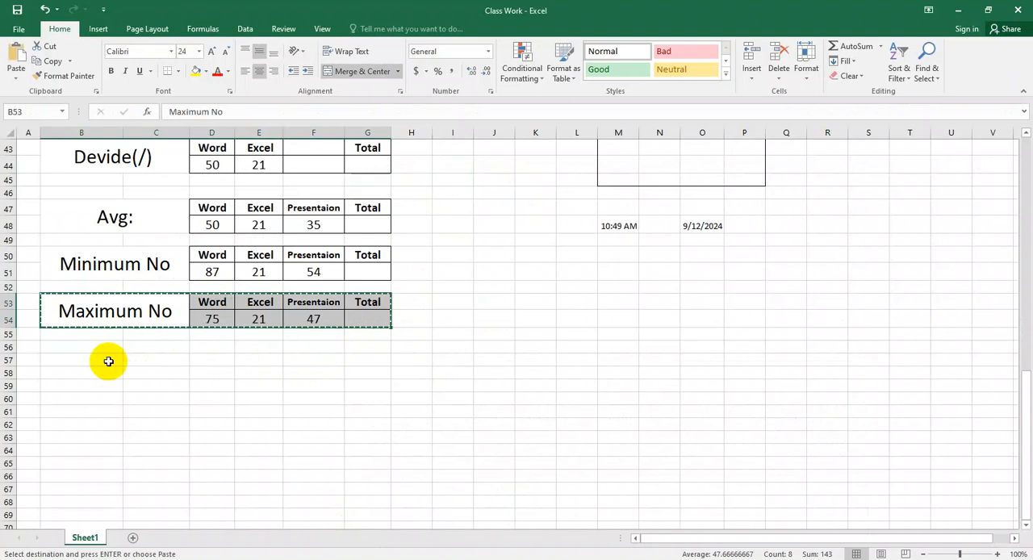
left_click(88, 360)
key("ctrl+v")
Step: Replace the label of the copied block in B57 with "Count"
double_click(96, 364)
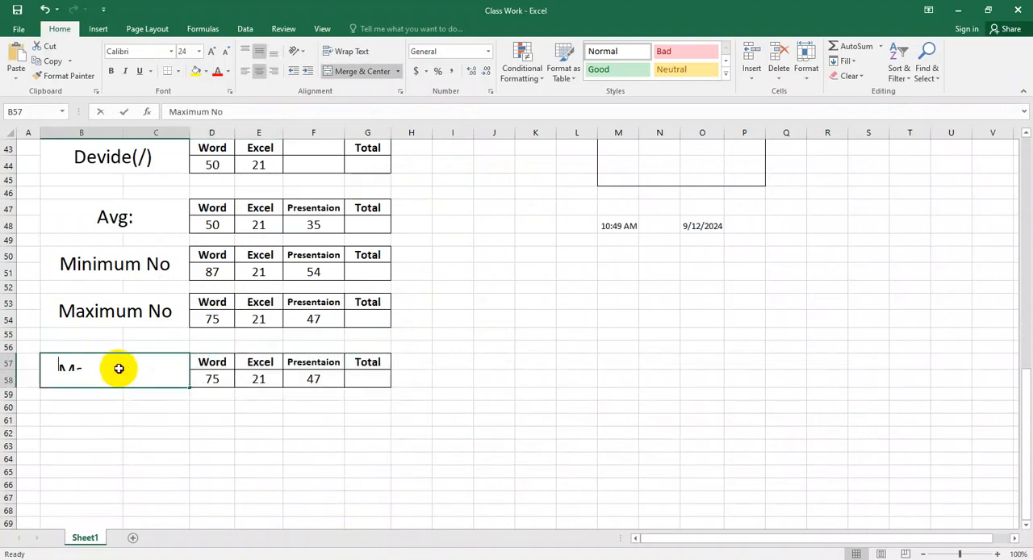
left_click_drag(166, 375, 35, 371)
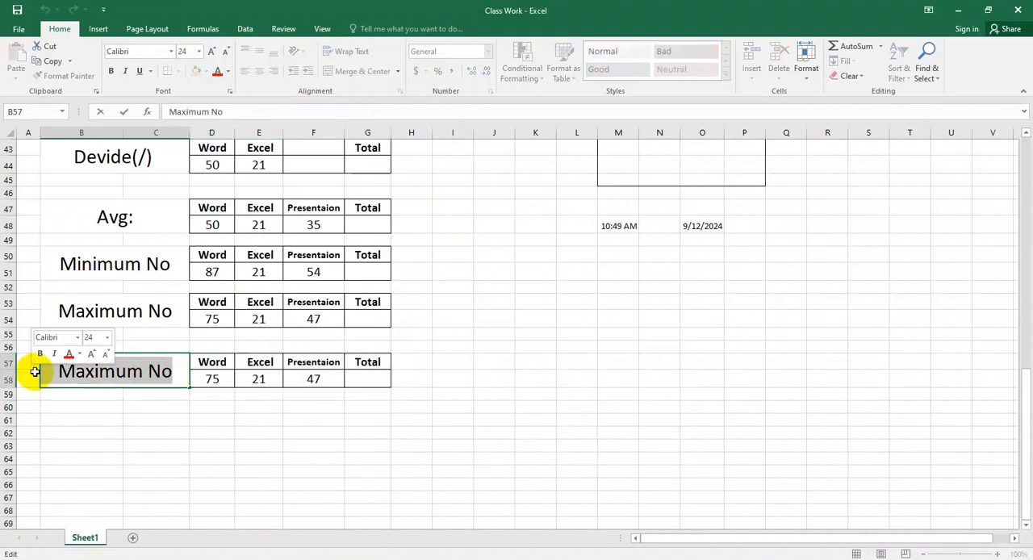
type("Conut")
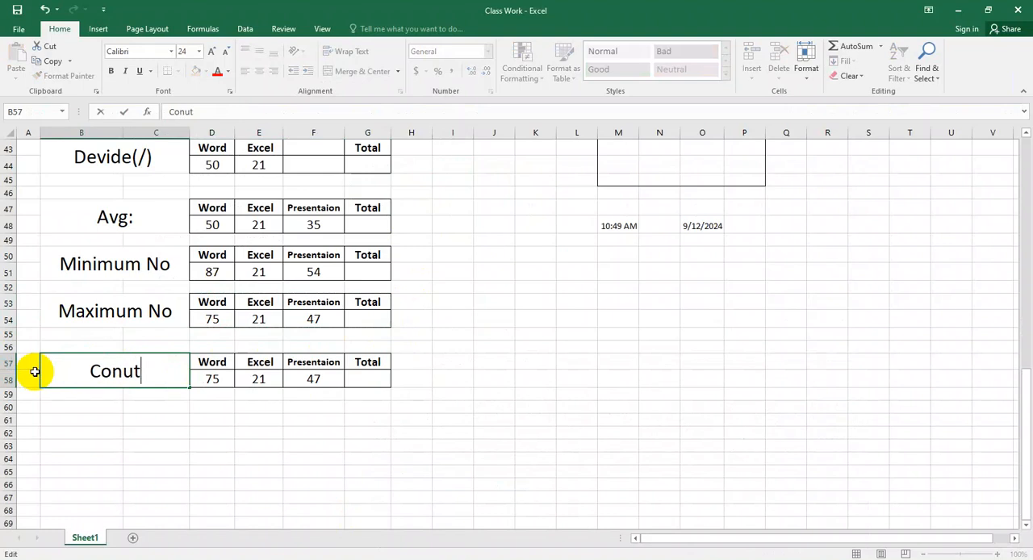
key("BackSpace")
key("BackSpace")
key("BackSpace")
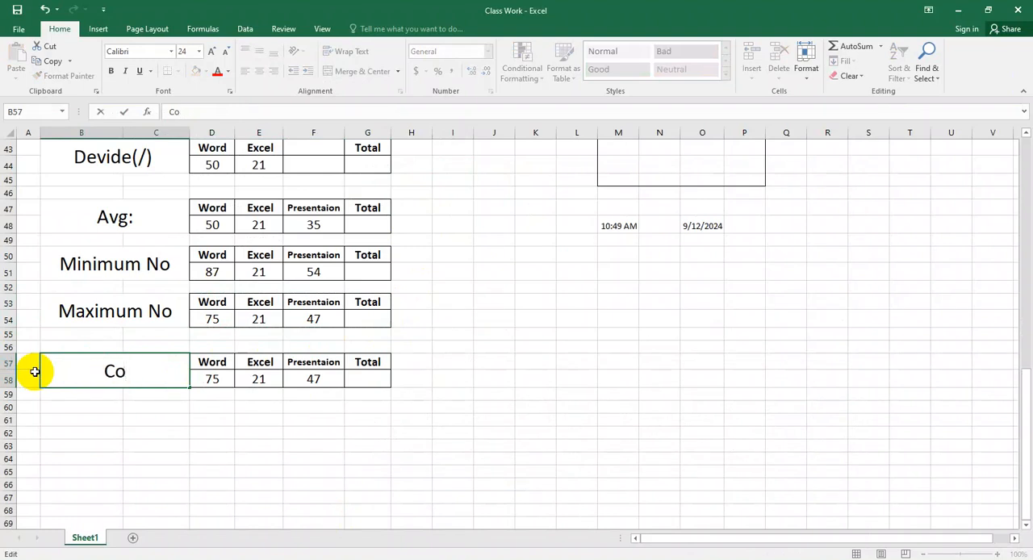
type("unt")
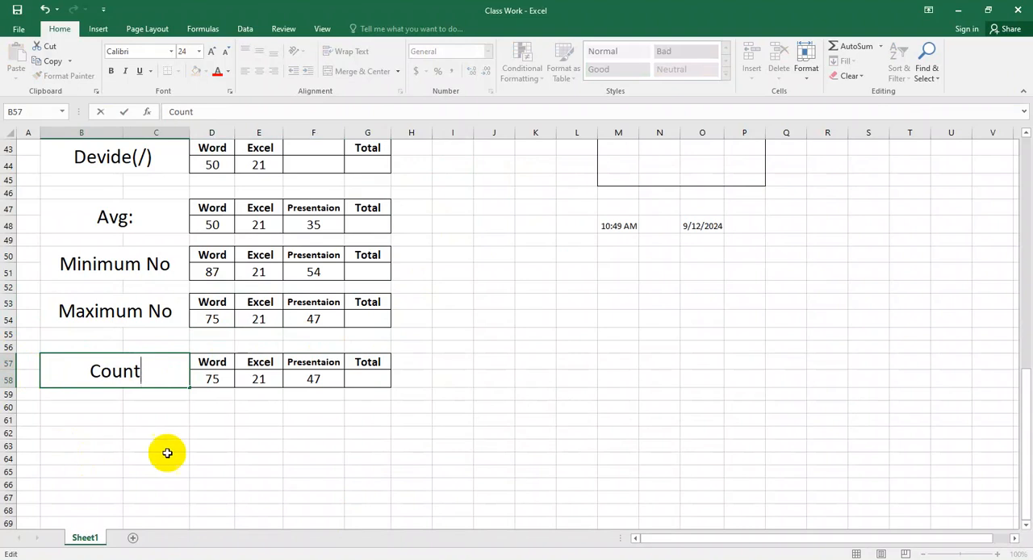
left_click(203, 445)
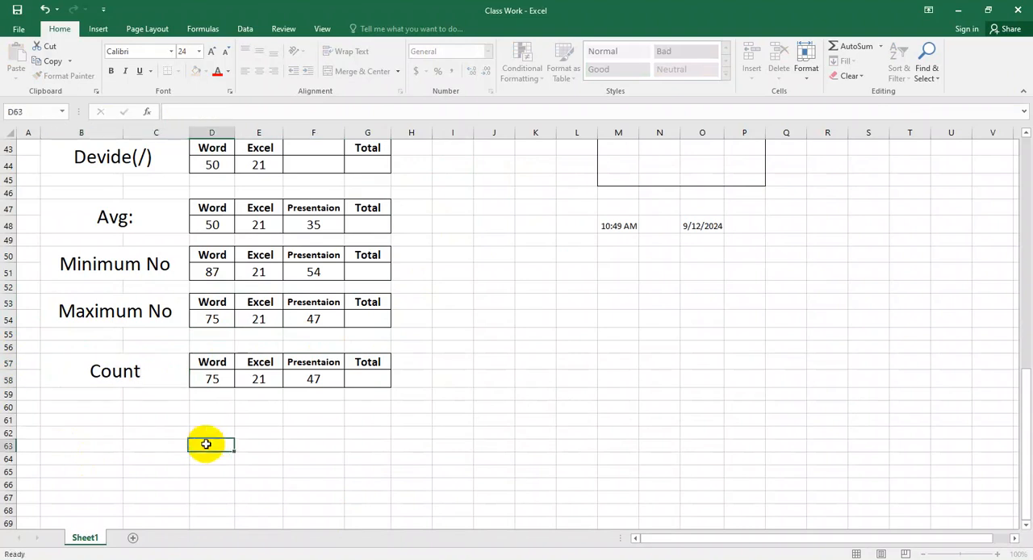
Step: Examine the number of filled cells in D58:F58 of the Count table using the selection statistics
left_click(159, 365)
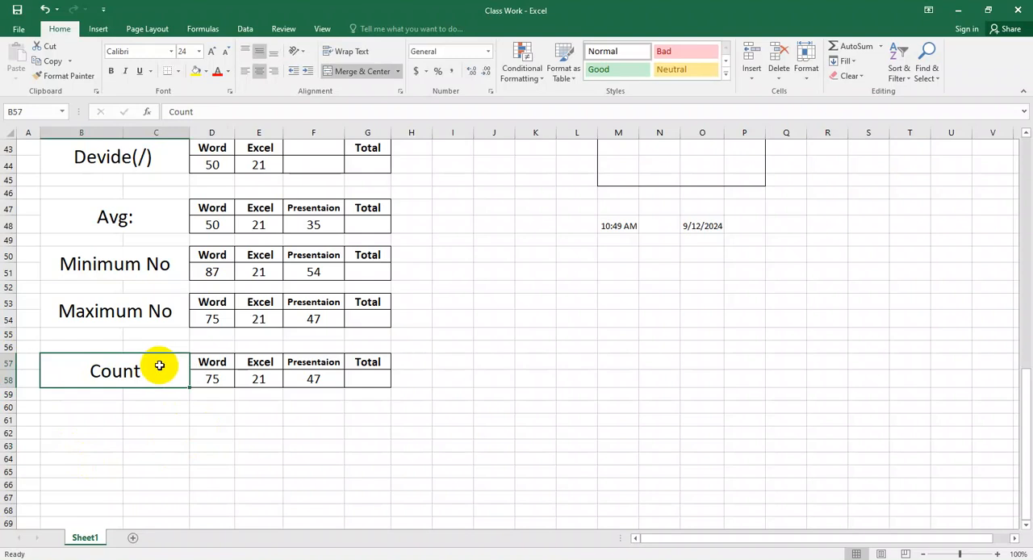
left_click(206, 380)
left_click_drag(233, 382, 300, 380)
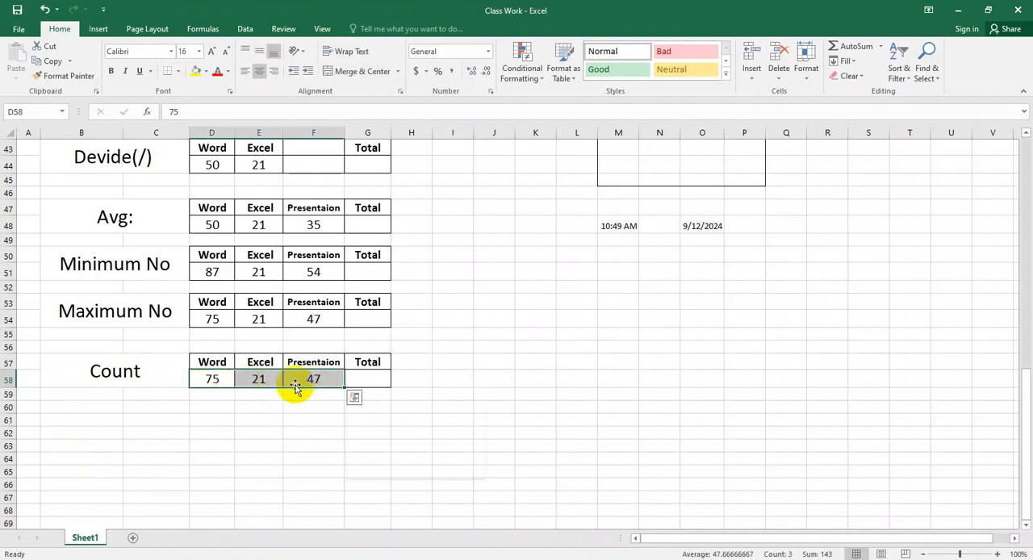
left_click(258, 416)
left_click_drag(212, 381, 313, 381)
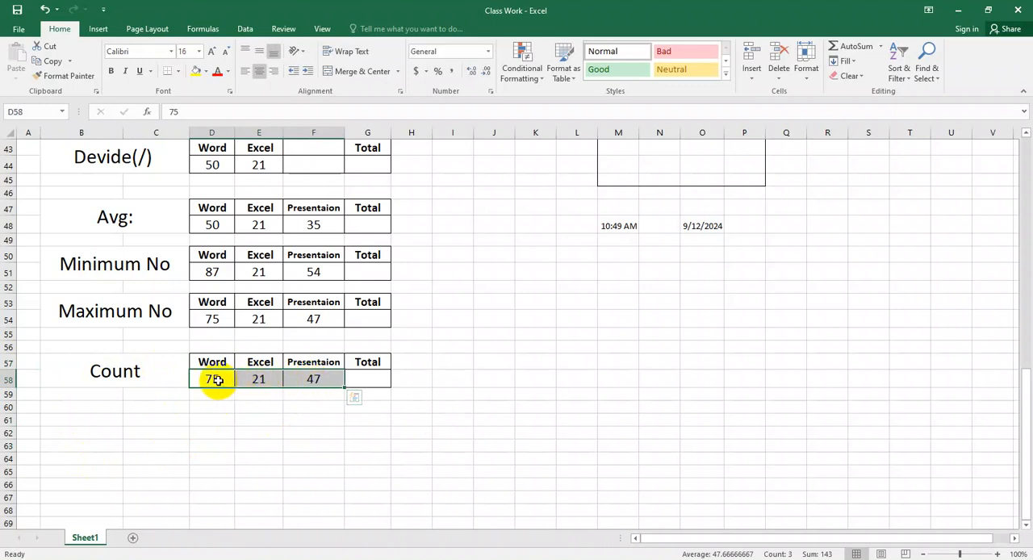
left_click(229, 416)
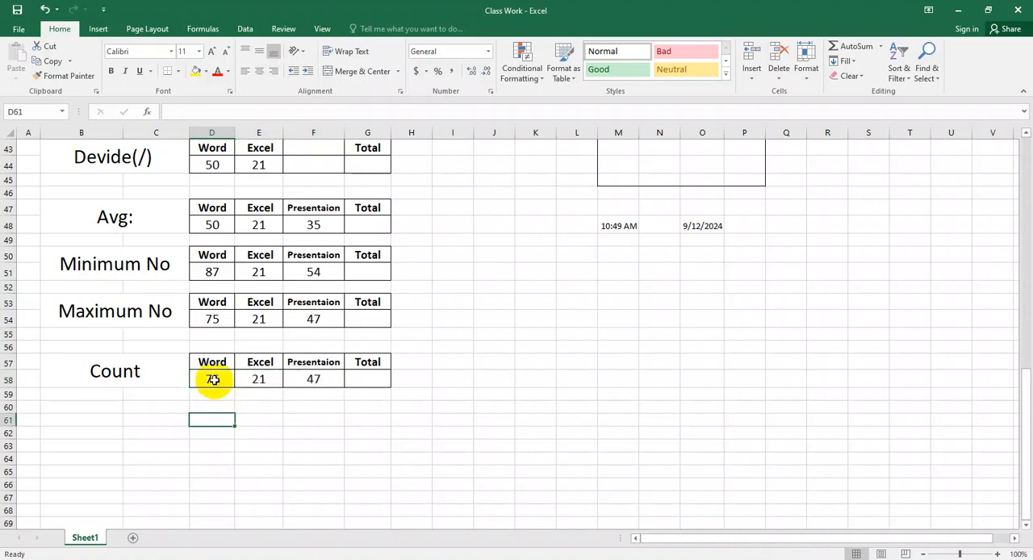
left_click_drag(214, 379, 315, 383)
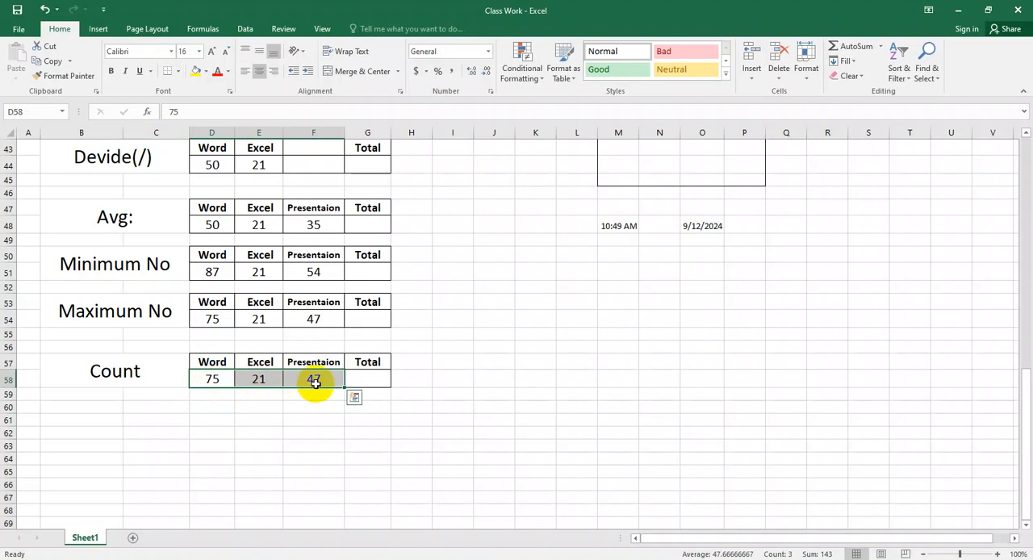
left_click(317, 421)
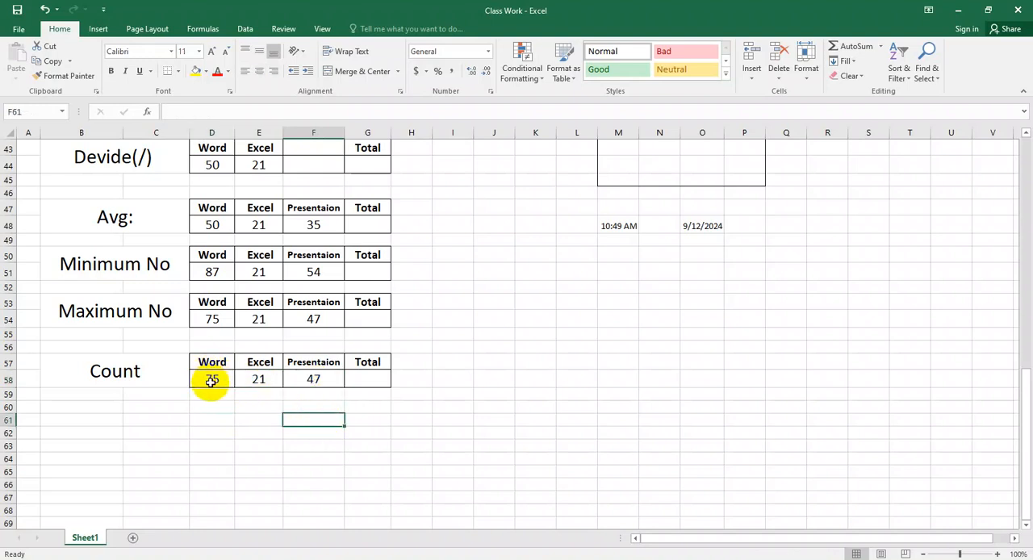
left_click(205, 420)
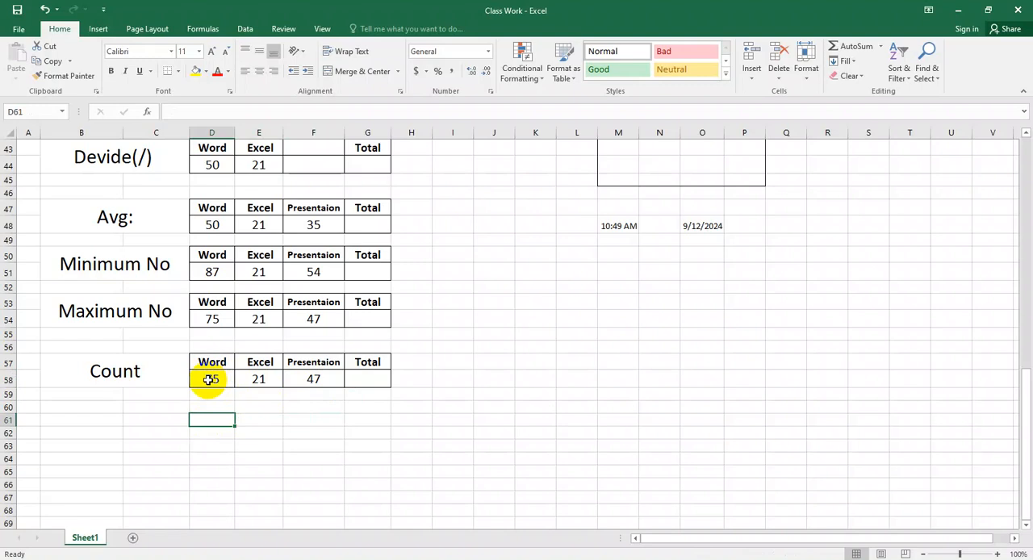
left_click_drag(208, 380, 313, 384)
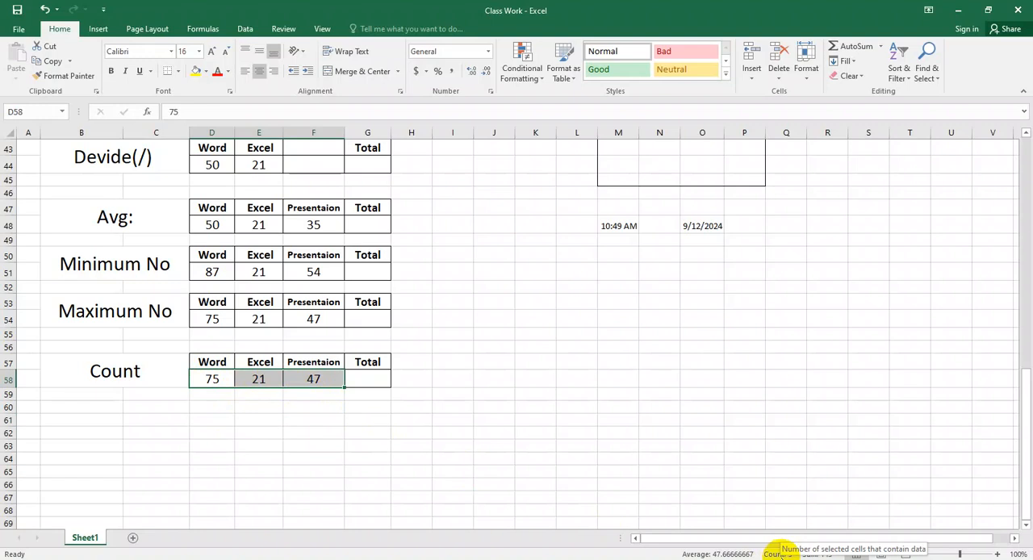
left_click(312, 433)
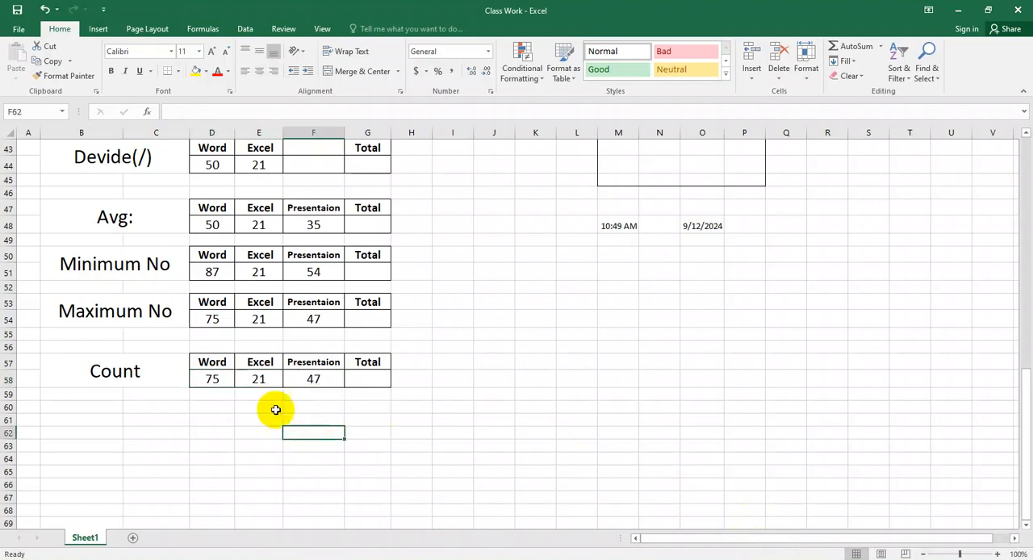
left_click_drag(212, 379, 312, 380)
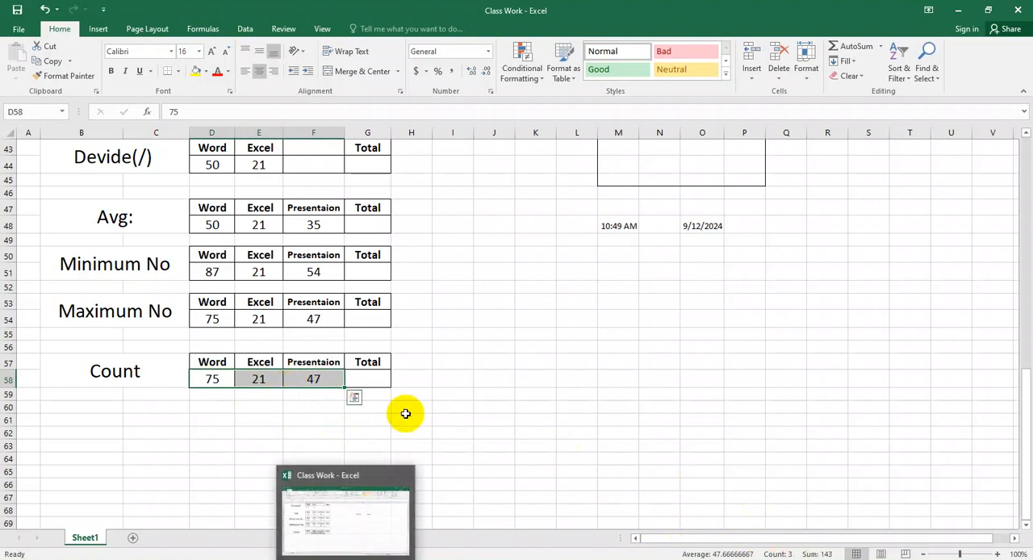
Step: Check the =COUNT syntax on the Basic Excel Formulas web page and return to the workbook
left_click(321, 559)
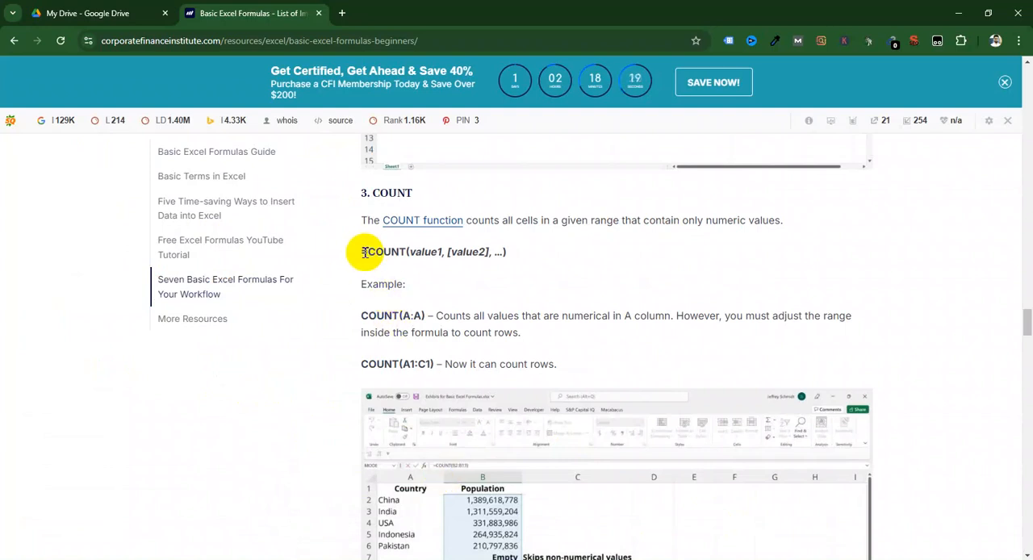
left_click_drag(361, 252, 406, 253)
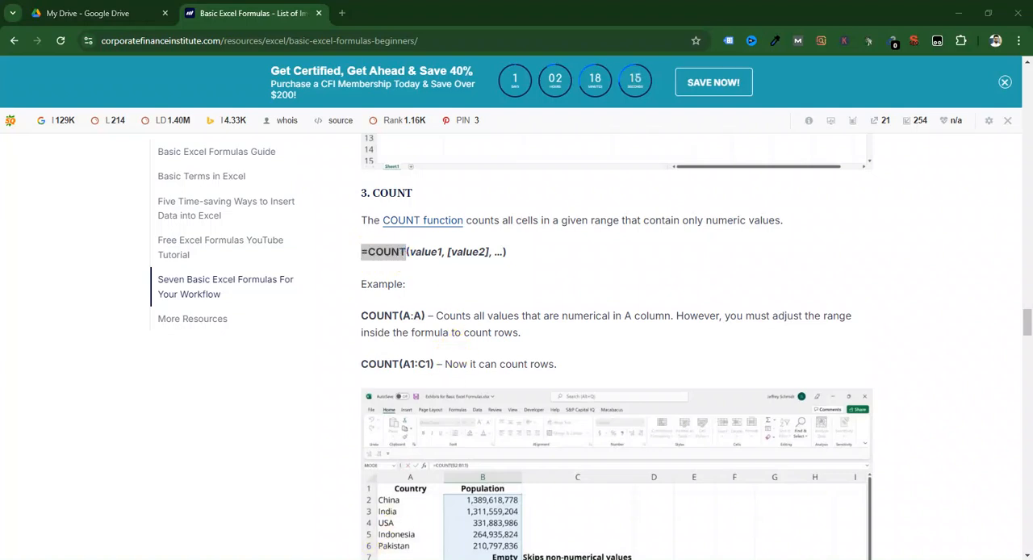
key("alt+Tab")
Step: Enter the formula =COUNT(D58:F58) in the Total cell G58 of the Count table
left_click(378, 379)
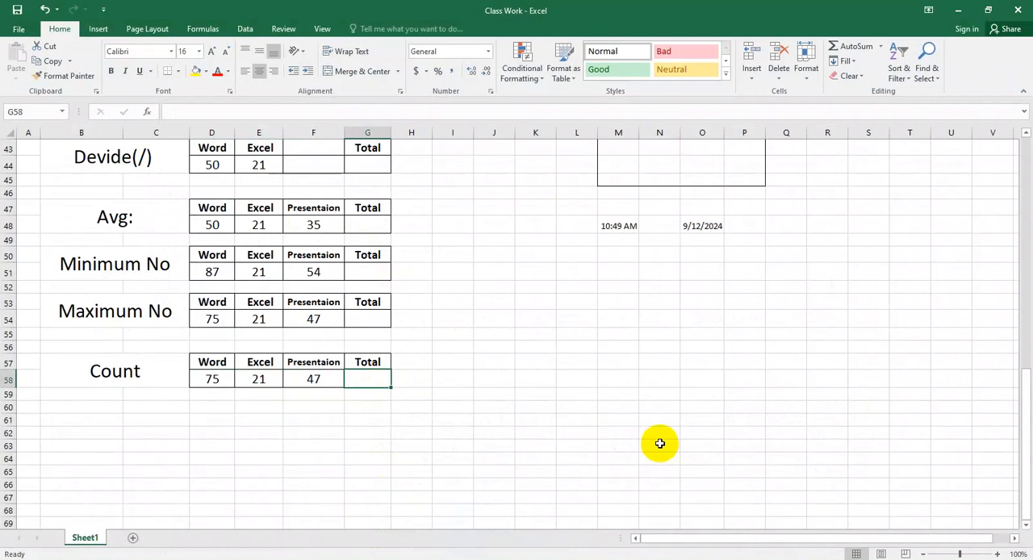
type("=cou")
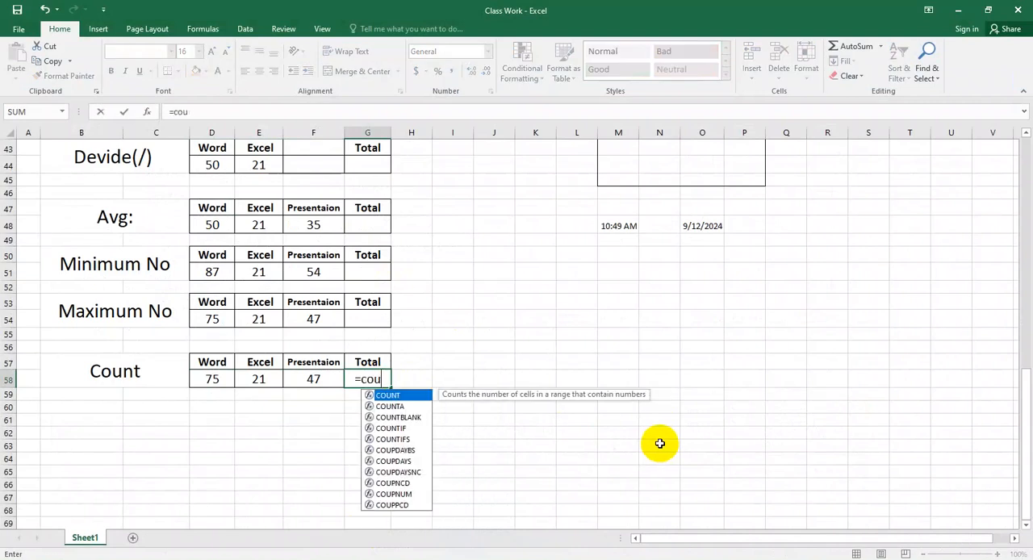
type("nt(")
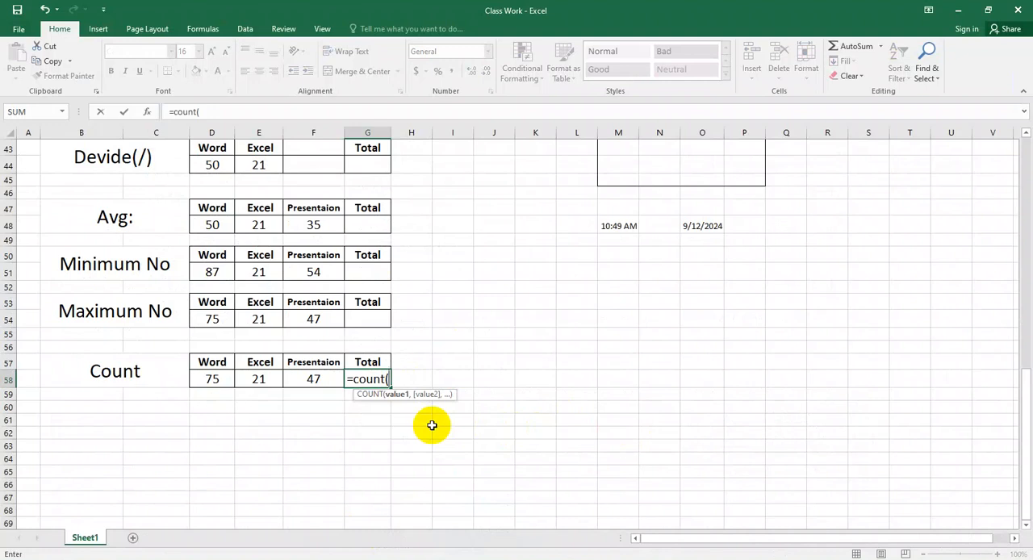
left_click_drag(210, 380, 310, 380)
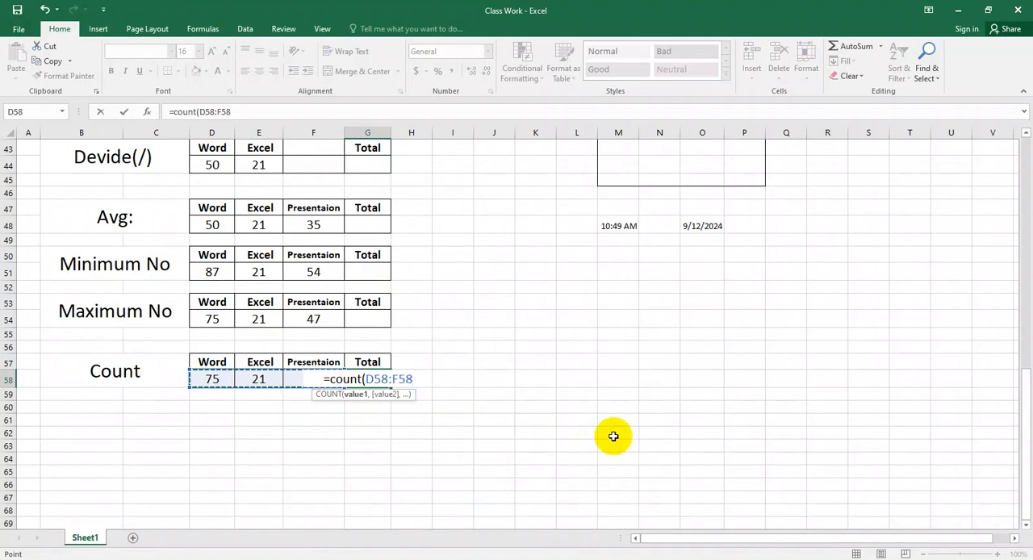
type(")")
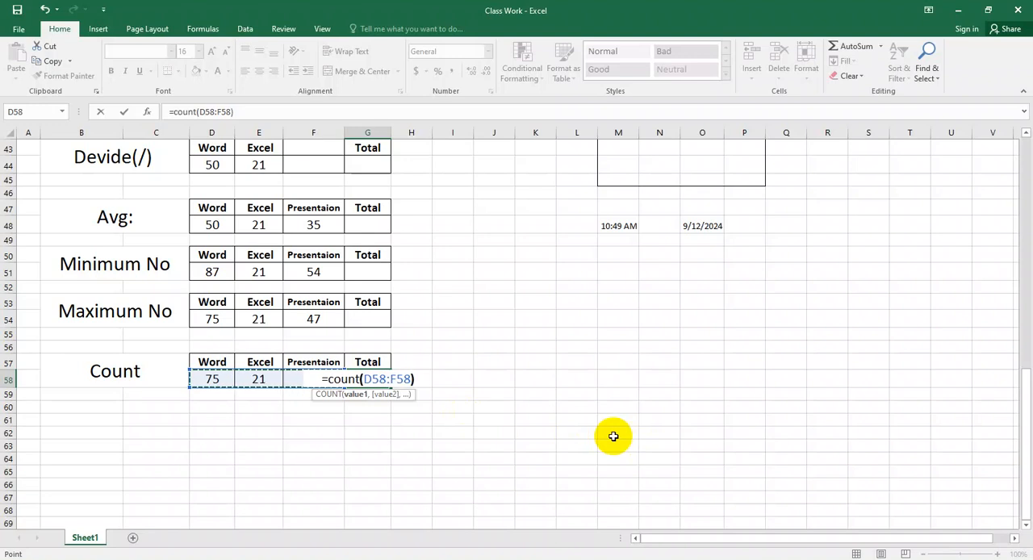
key("Return")
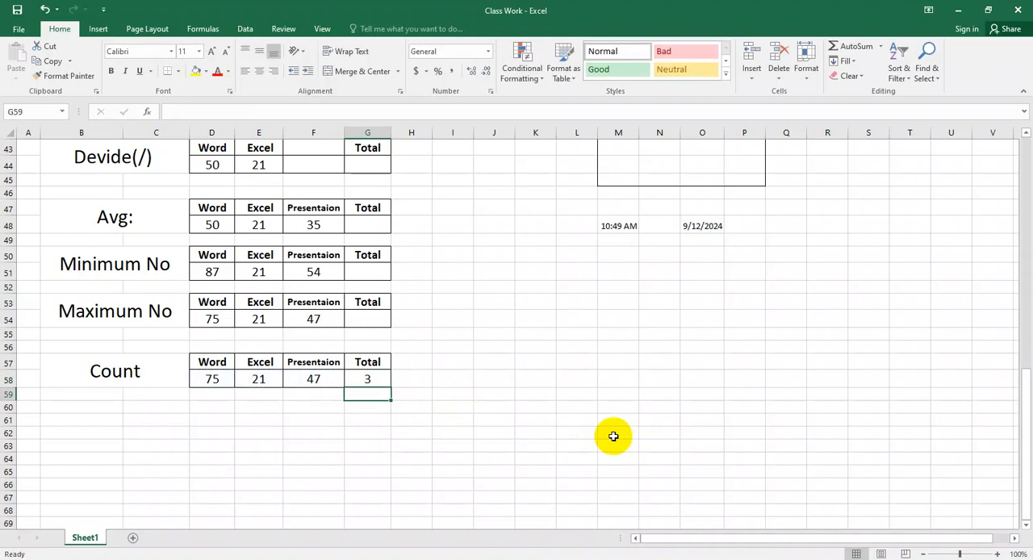
Step: Change the range in the G58 COUNT formula to D5:F58
left_click(372, 381)
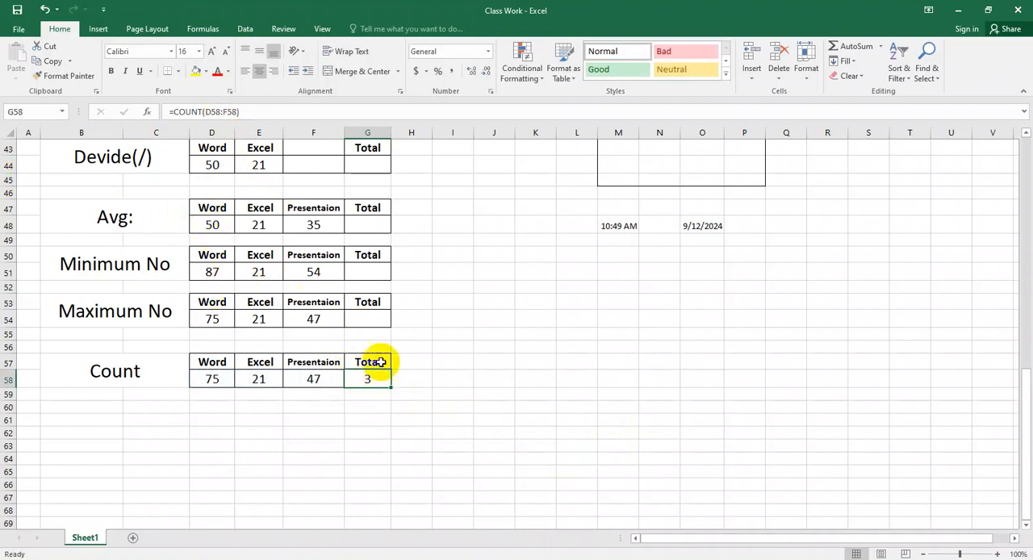
left_click(214, 111)
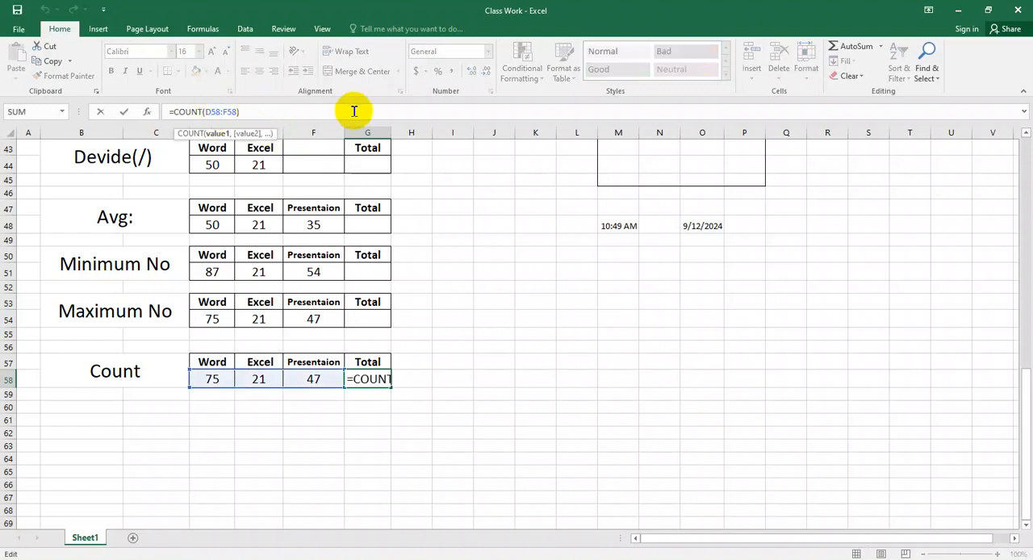
key("BackSpace")
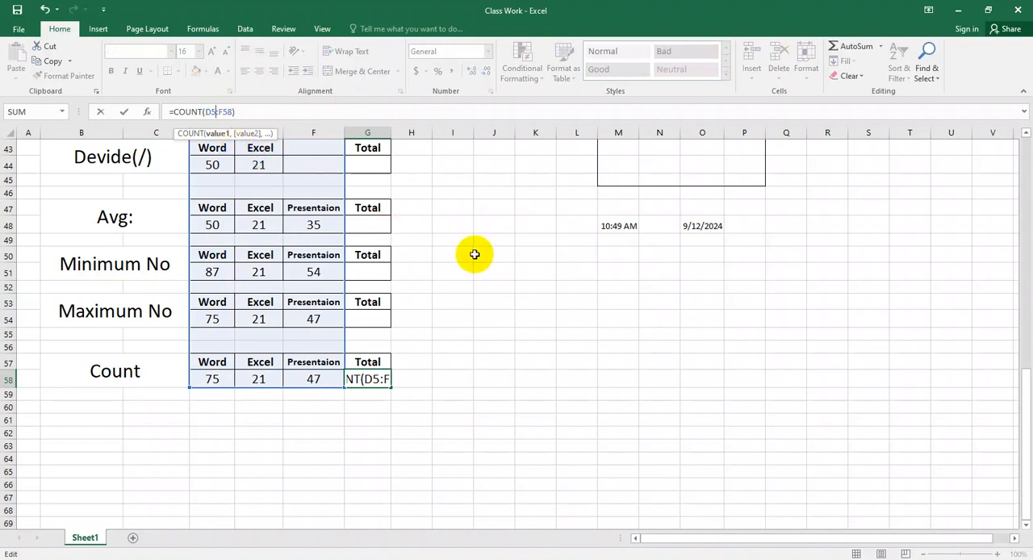
key("Return")
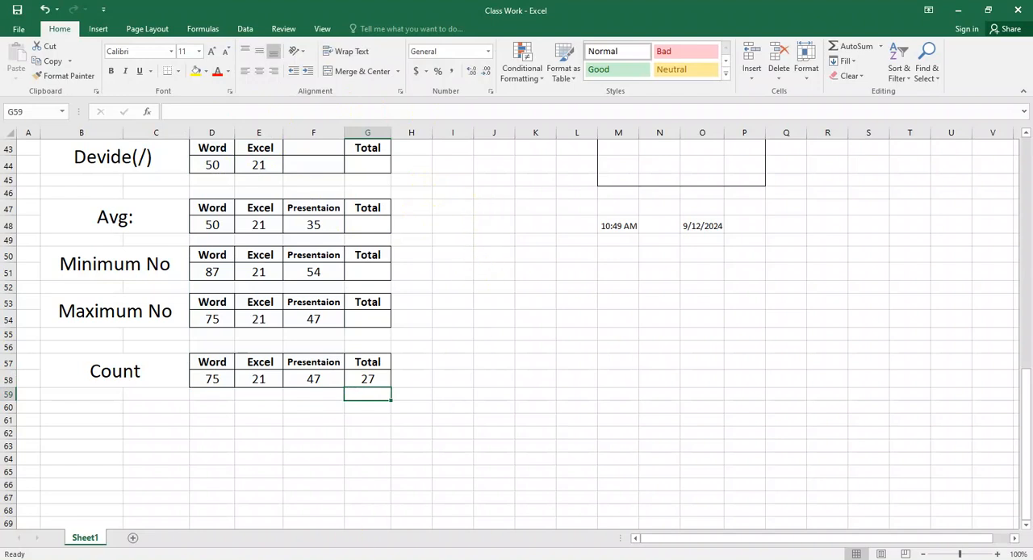
Step: Switch to the browser and read through the COUNT example and on to the COUNTA section
key("alt+Tab")
scroll(495, 462, "down", 1)
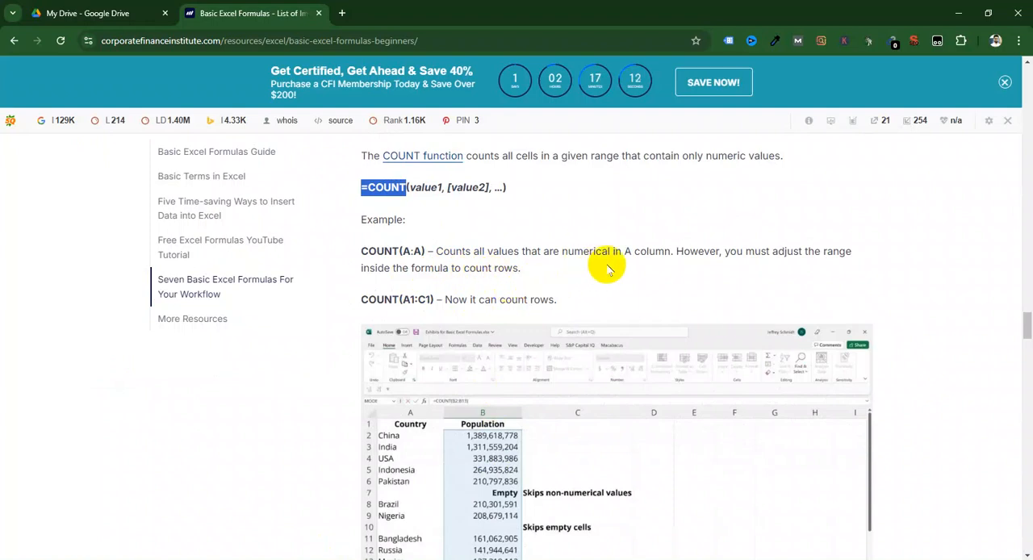
scroll(605, 347, "down", 3)
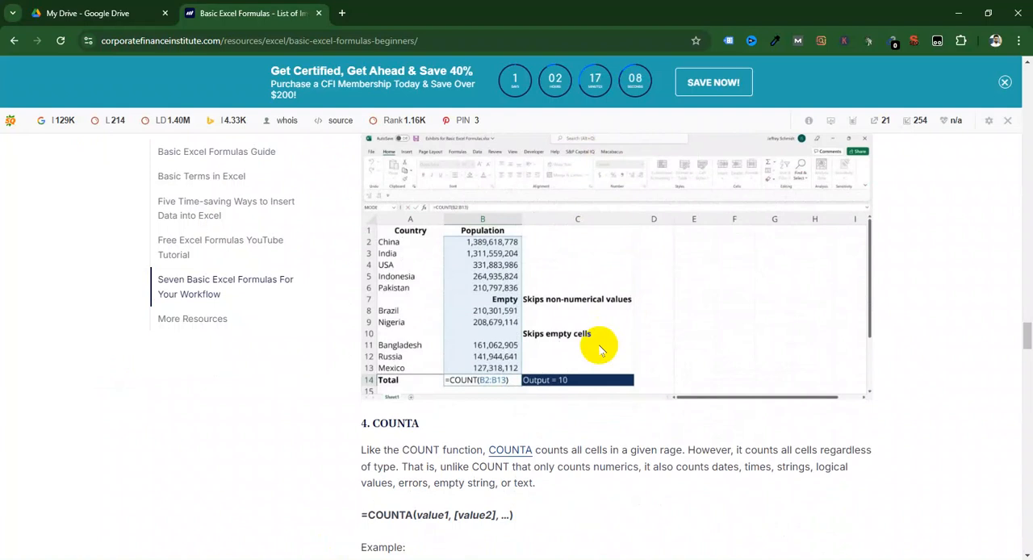
scroll(600, 349, "down", 2)
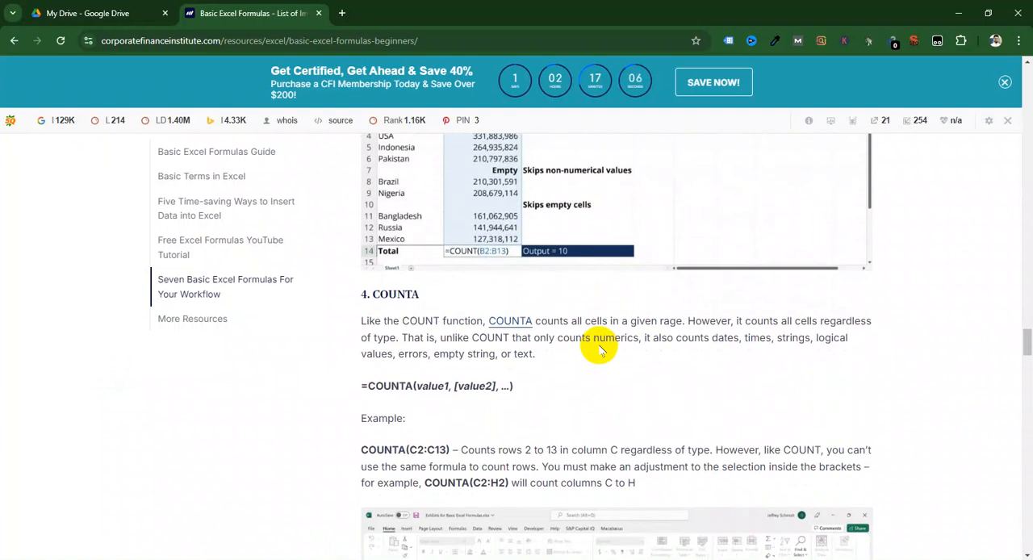
Step: Read on through the COUNTA example to the IF function's syntax and examples on the web page
scroll(600, 349, "down", 3)
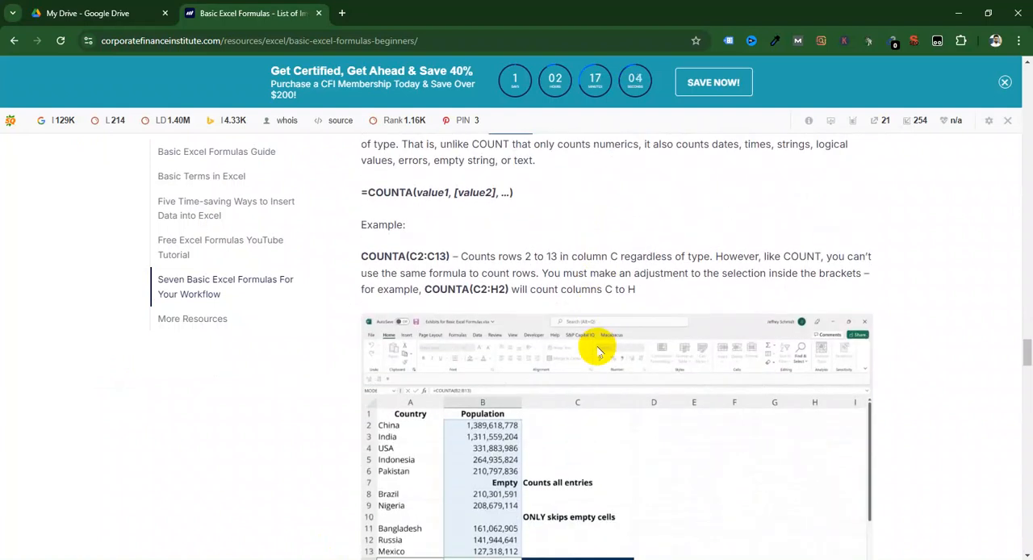
scroll(600, 351, "down", 2)
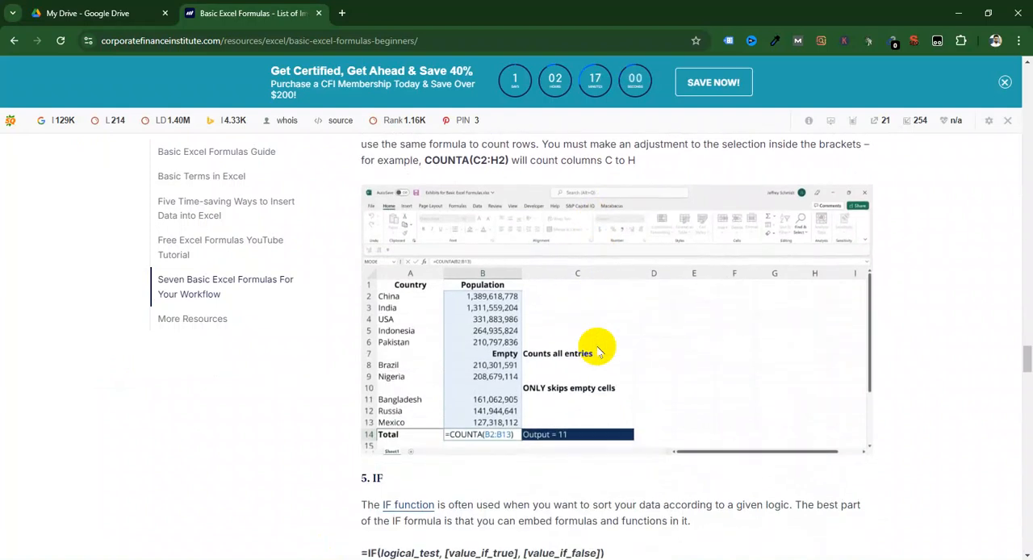
scroll(600, 351, "down", 3)
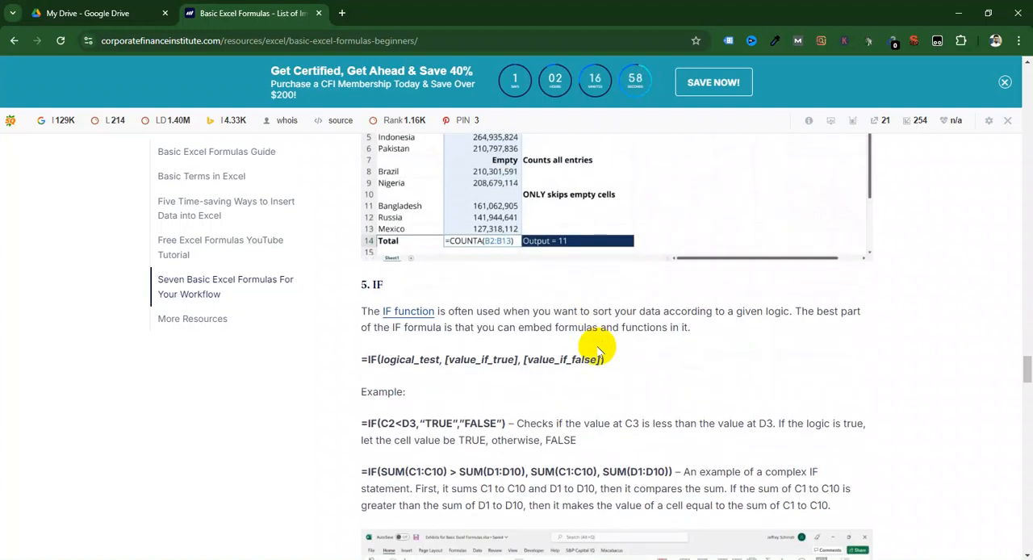
scroll(600, 351, "down", 1)
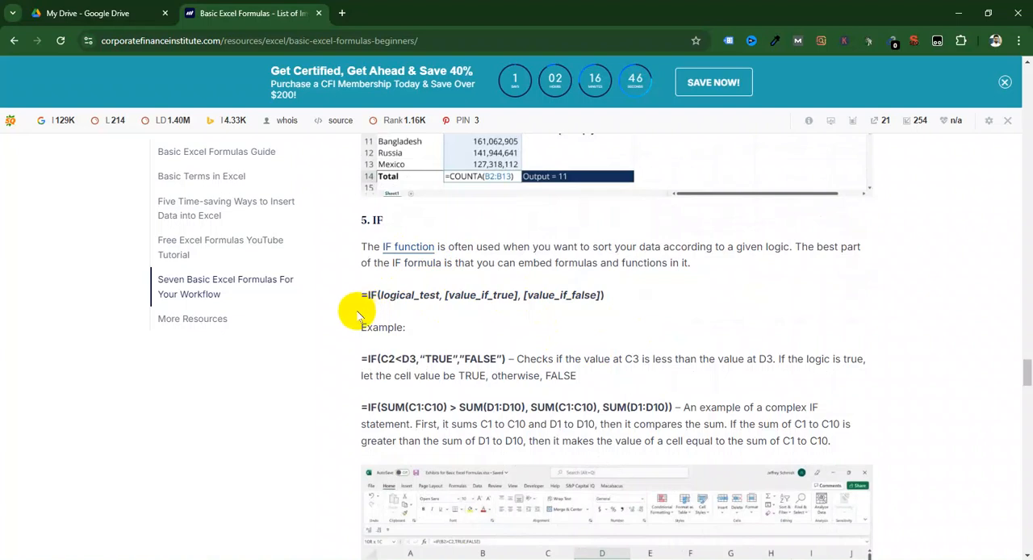
Step: Open Result Sheet.xlsx from the Basic Computer folder in Google Drive
left_click(71, 16)
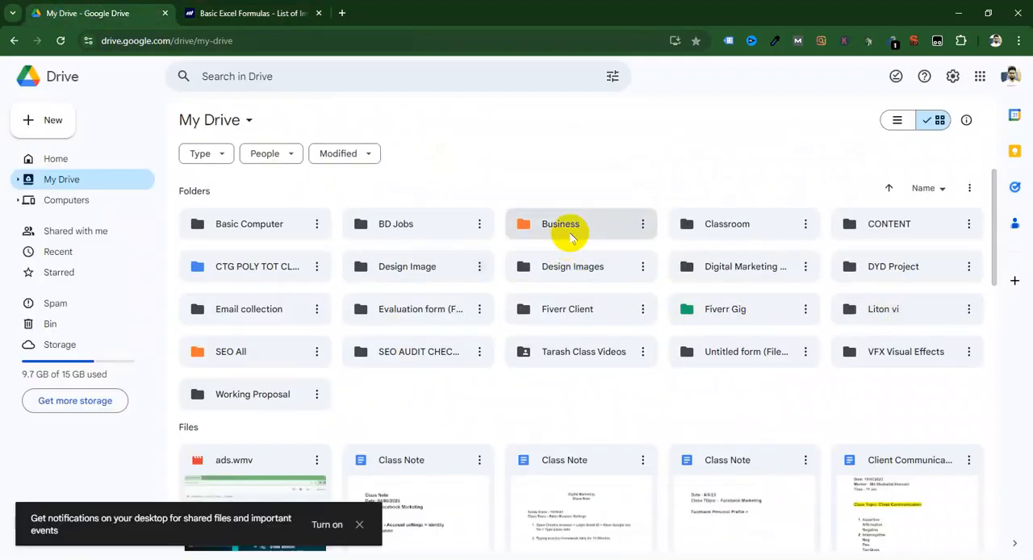
double_click(268, 225)
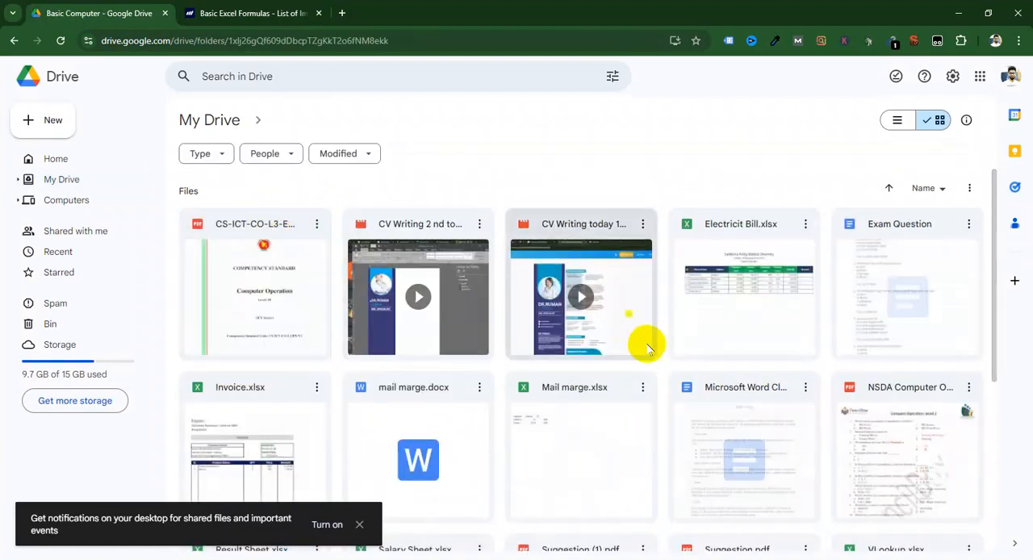
scroll(672, 347, "down", 2)
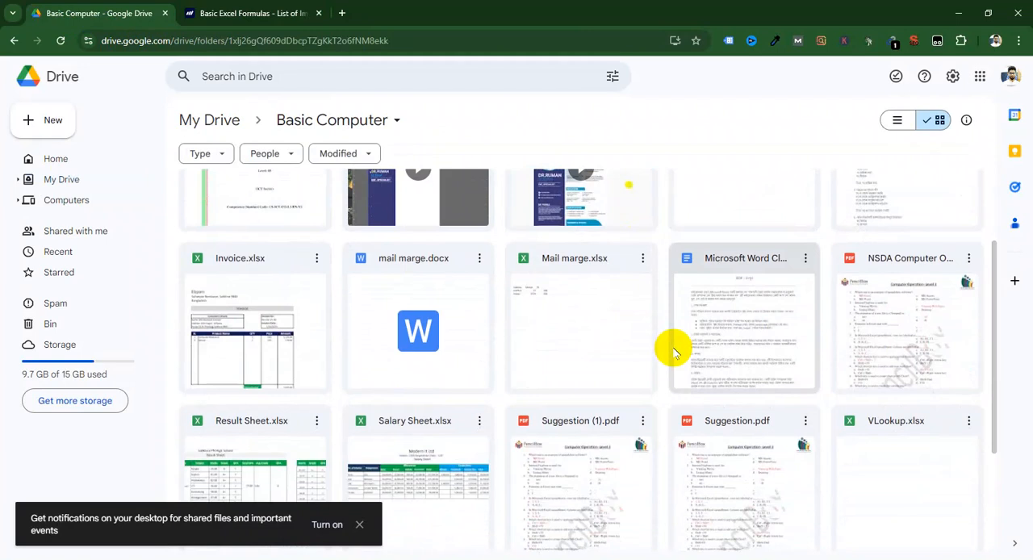
scroll(670, 351, "down", 1)
double_click(263, 391)
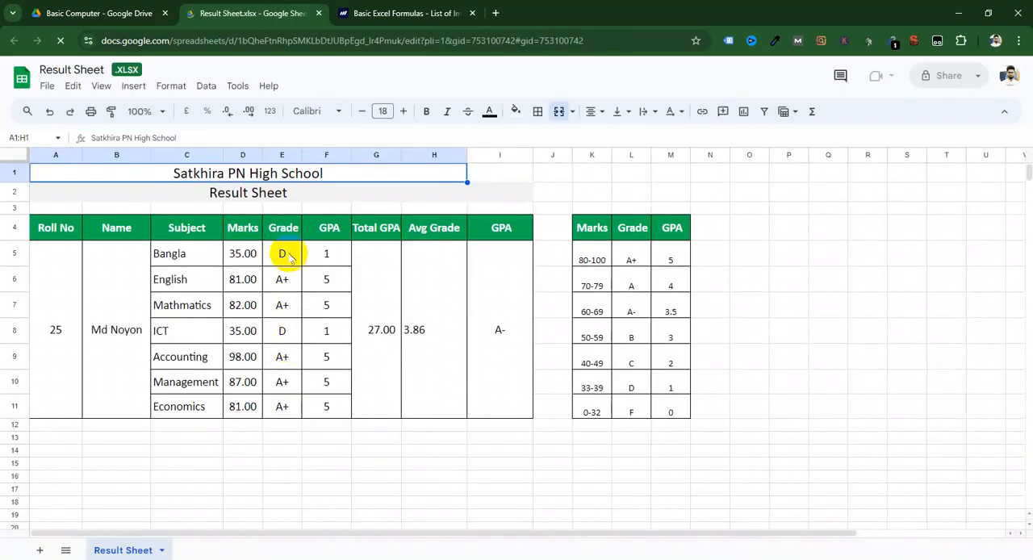
Step: Inspect the nested IF formulas in the Bangla row's Grade cell E5 and GPA cell F5
left_click(284, 255)
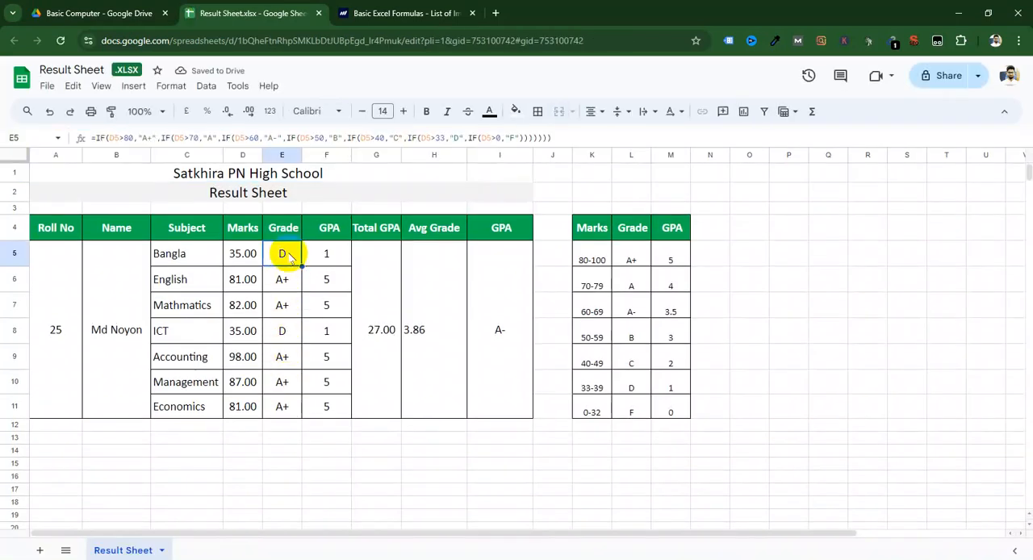
left_click_drag(171, 255, 326, 258)
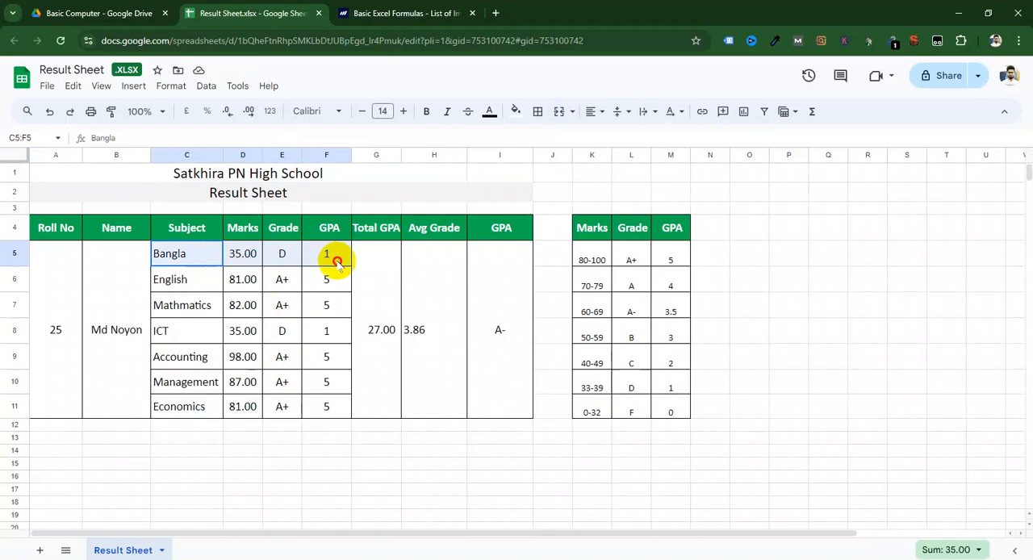
left_click(297, 313)
left_click_drag(205, 258, 318, 261)
left_click(319, 260)
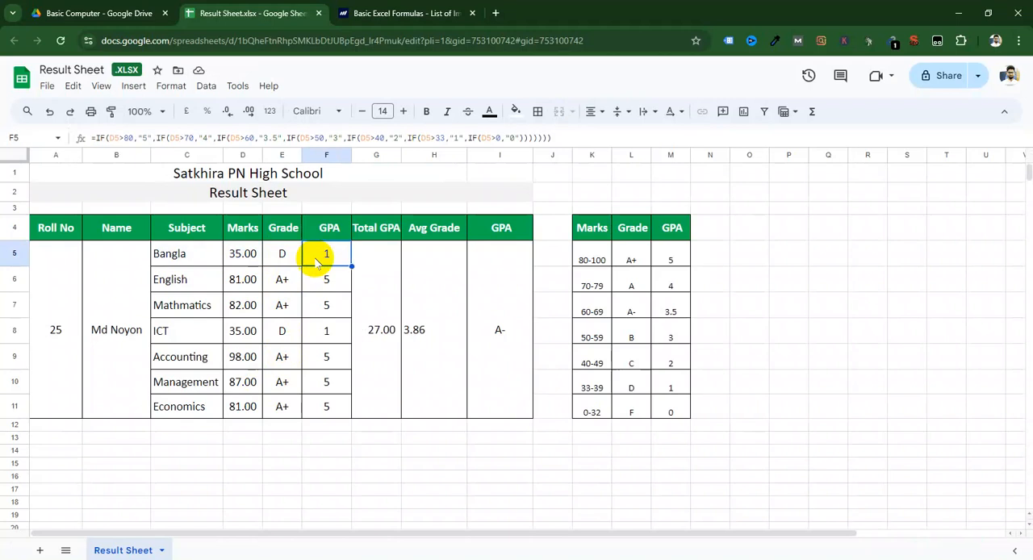
Step: Copy the Bangla row C5:F5 from the Result Sheet and paste it at C63 in the Class Work workbook in Excel
left_click_drag(201, 260, 320, 266)
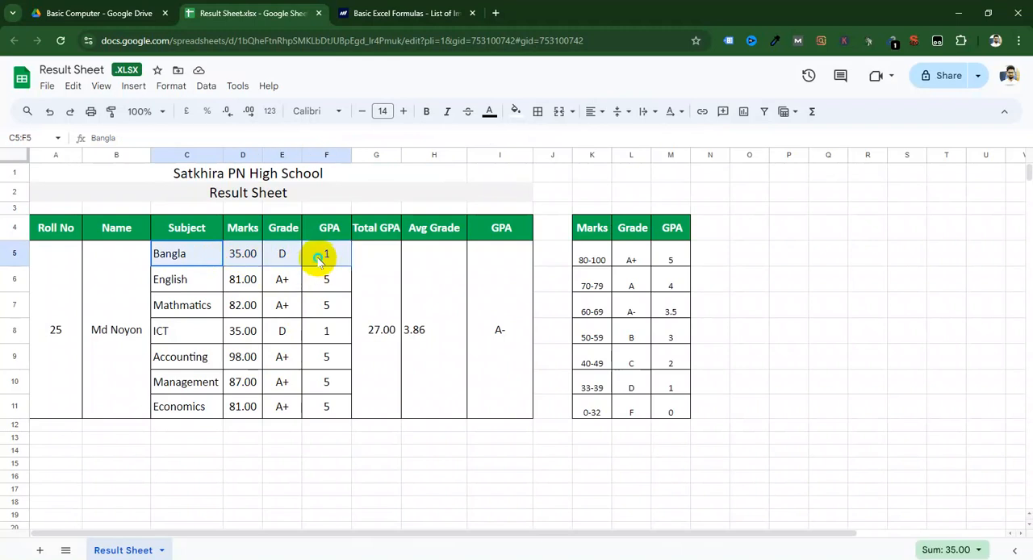
right_click(320, 260)
left_click(375, 140)
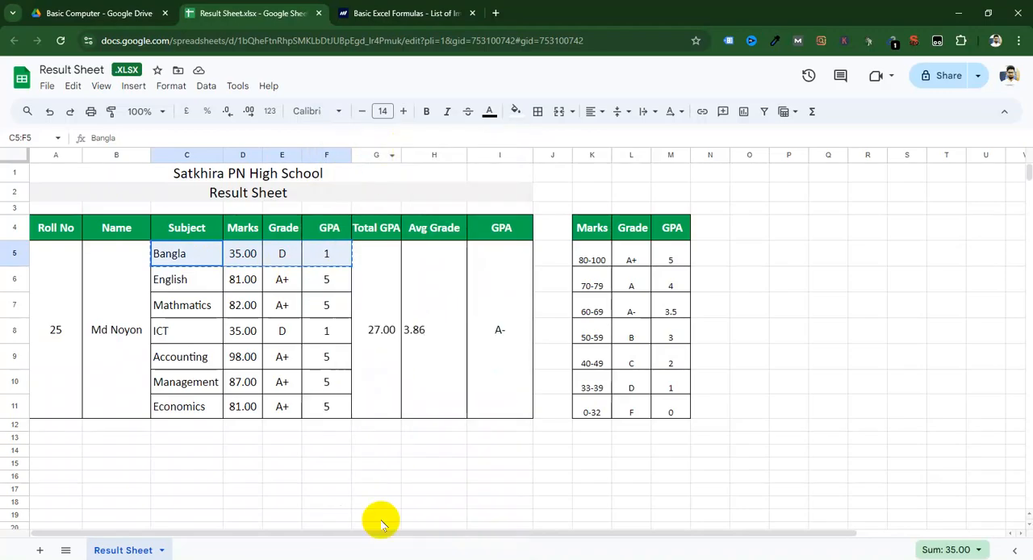
left_click(327, 558)
left_click(148, 442)
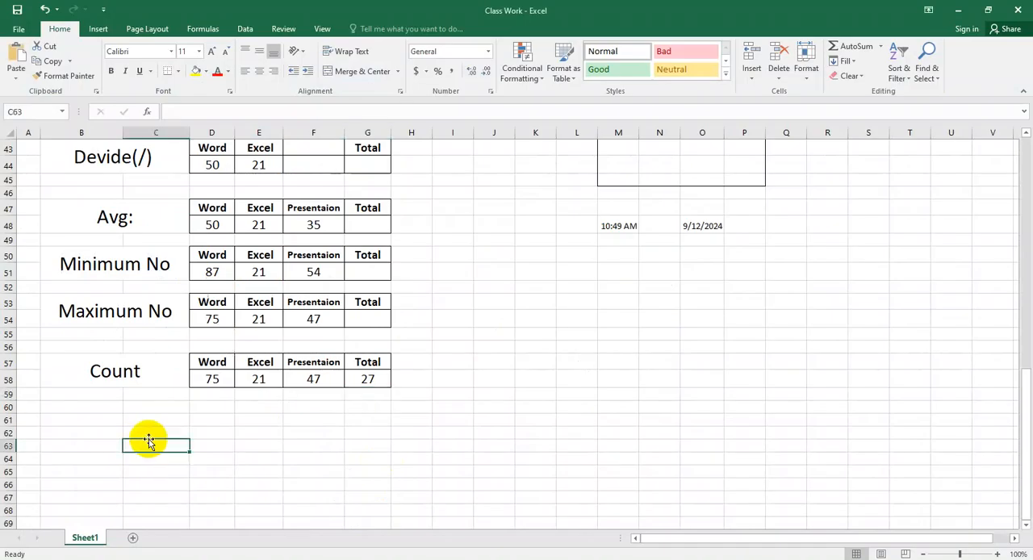
key("ctrl+v")
left_click(266, 488)
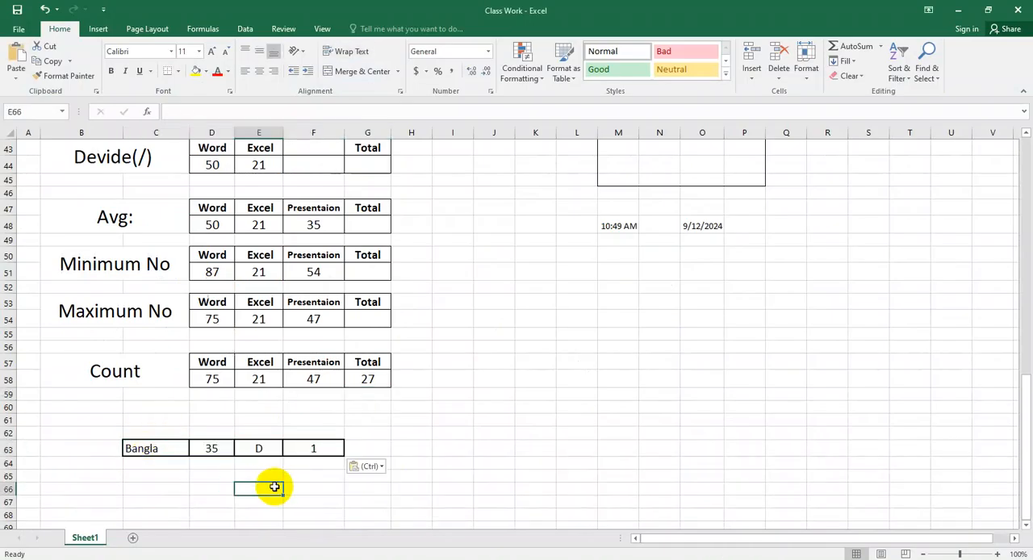
left_click(272, 452)
left_click(308, 448)
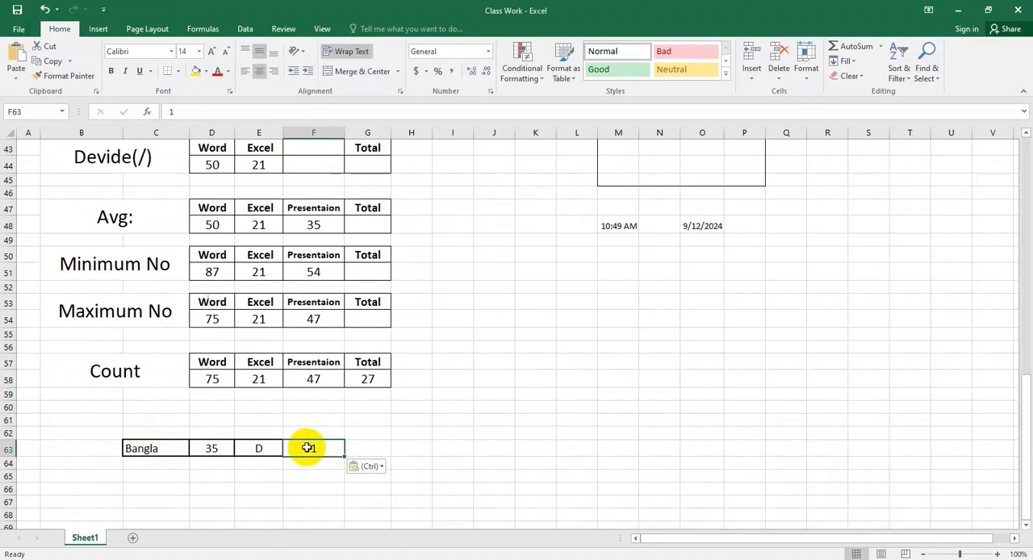
left_click(364, 452)
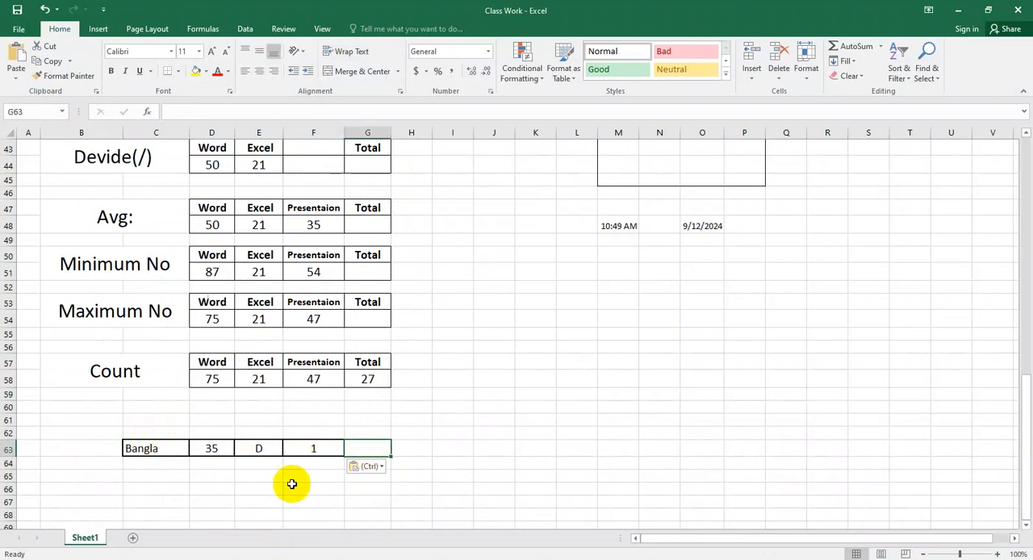
Step: Copy the Subject, Marks, Grade and GPA headers from C4:F4 of the Result Sheet and paste them at C62 in Class Work
key("alt+Tab")
left_click_drag(185, 228, 334, 238)
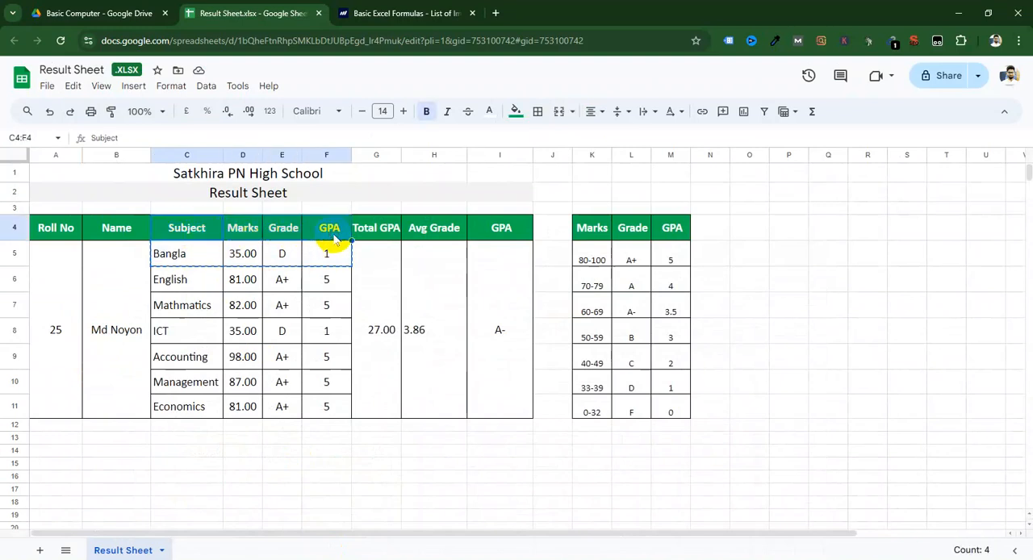
key("alt+Tab")
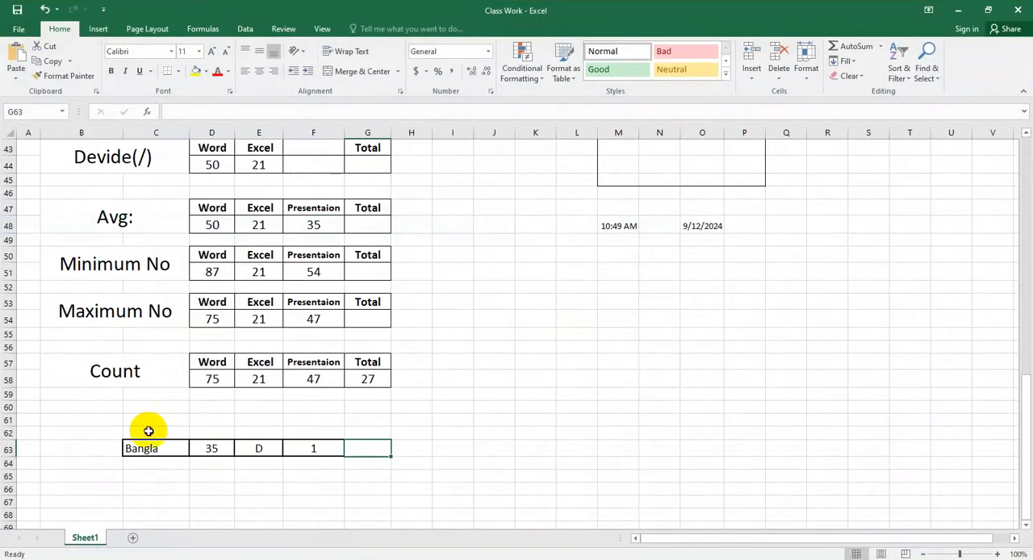
left_click(149, 431)
key("ctrl+v")
left_click(291, 504)
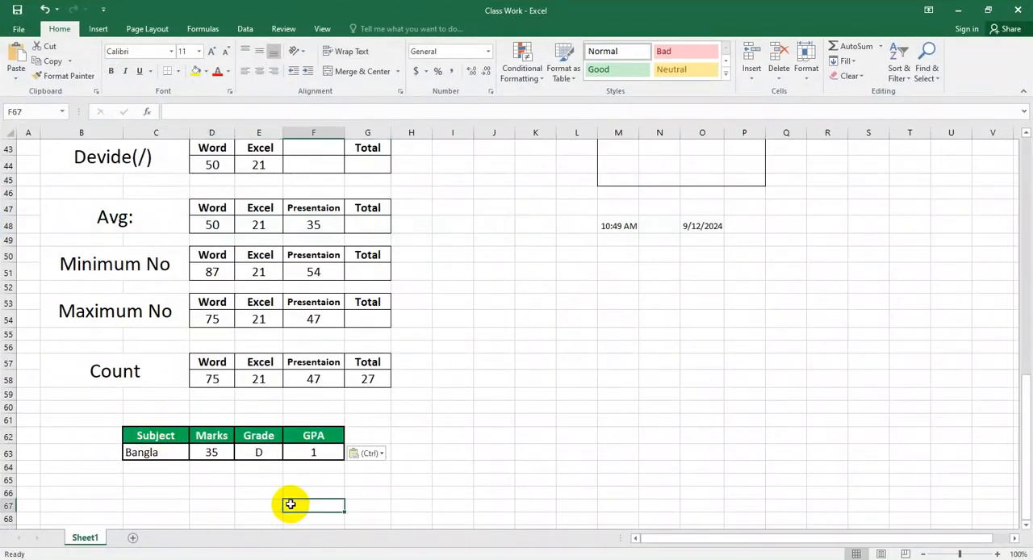
Step: Copy the nested IF formula from the Result Sheet's GPA cell F5 and paste it into G63 of Class Work
left_click(323, 457)
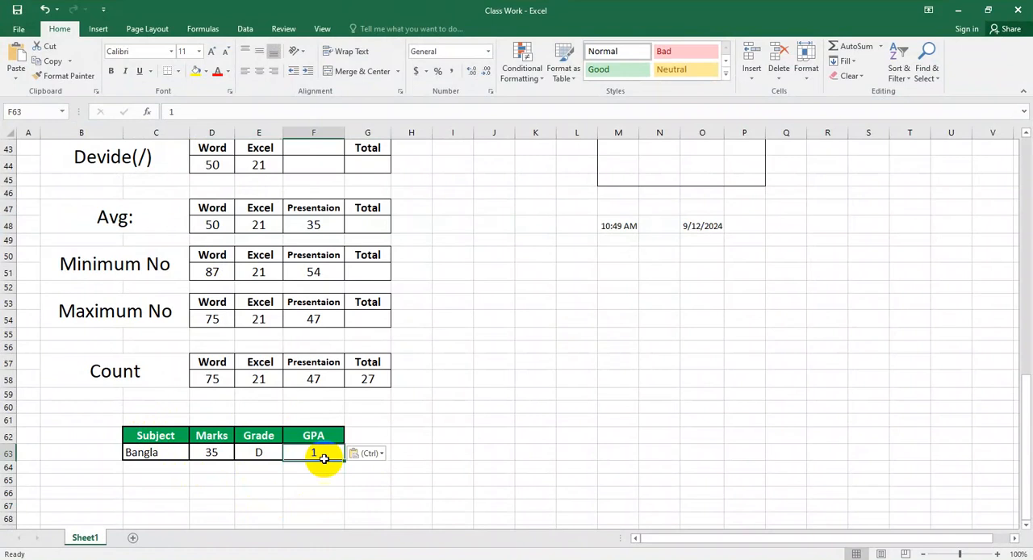
left_click(370, 479)
left_click(315, 454)
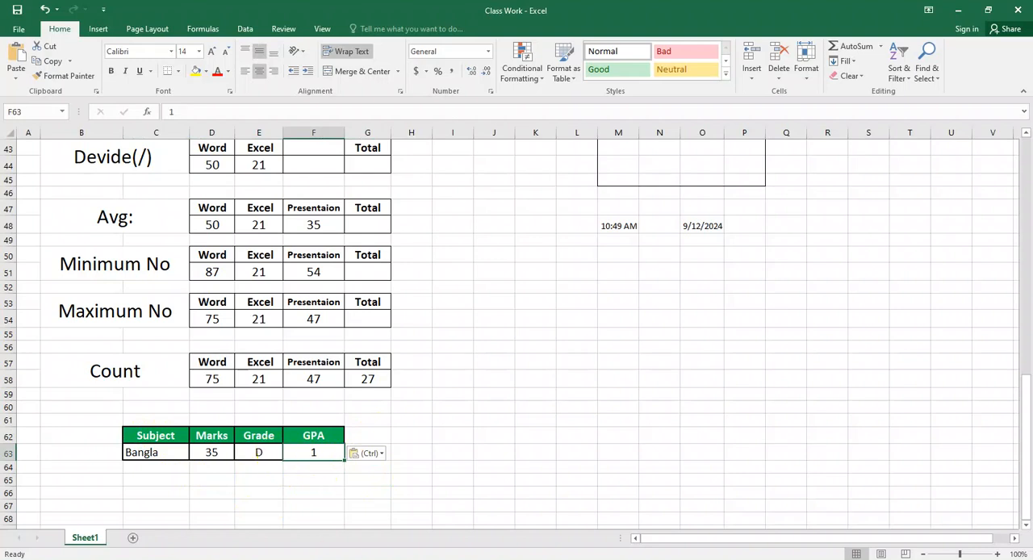
key("alt+Tab")
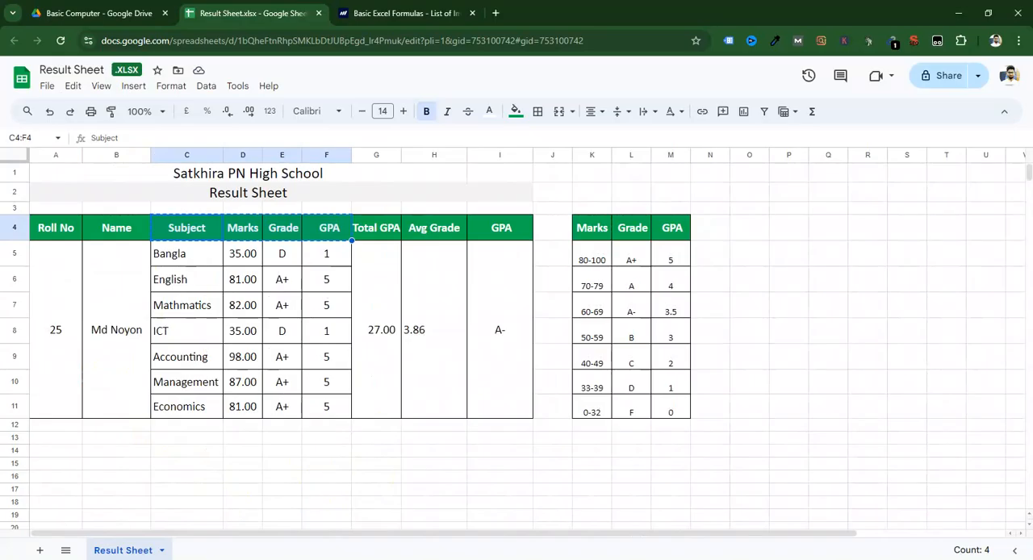
left_click(328, 254)
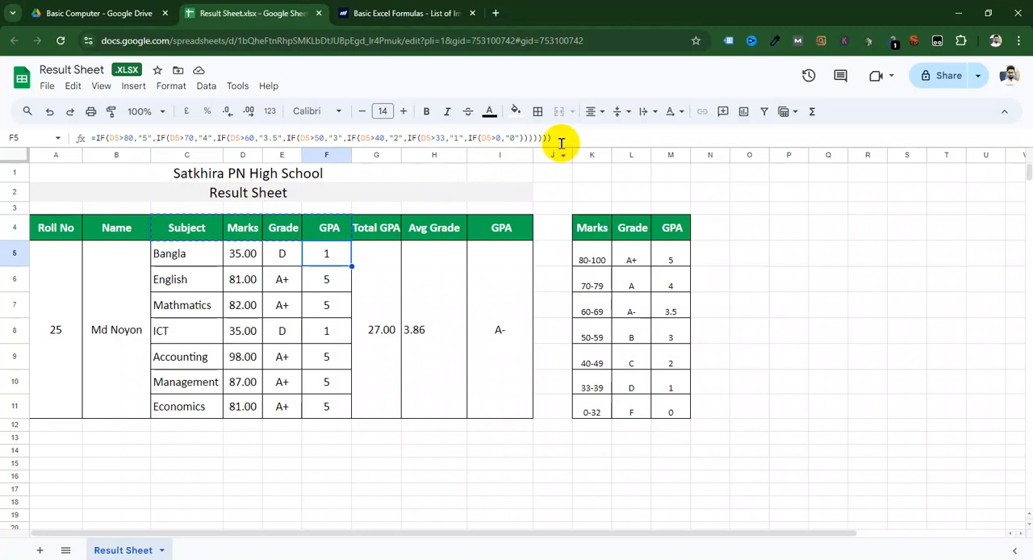
left_click_drag(556, 139, 41, 121)
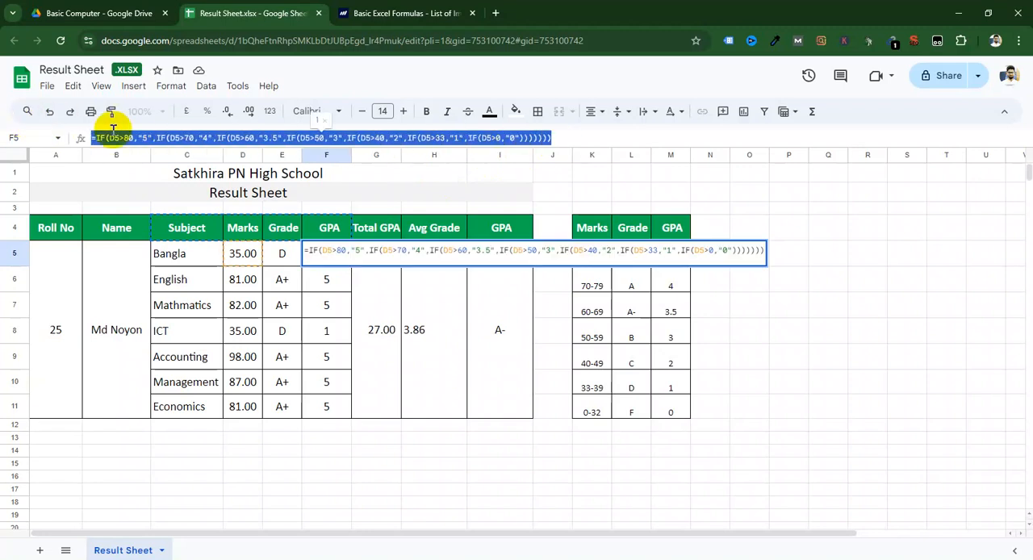
right_click(169, 140)
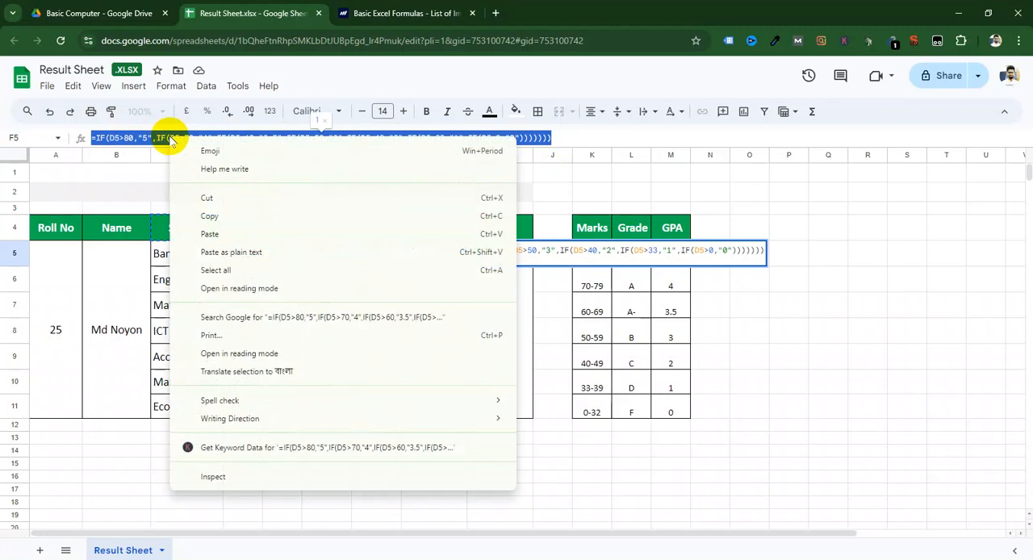
left_click(208, 215)
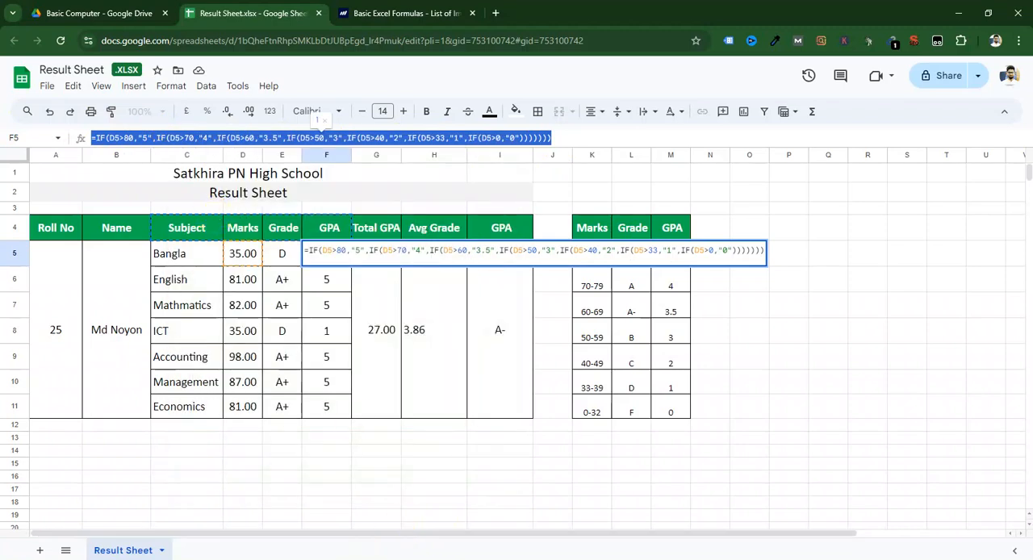
key("alt+Tab")
left_click(376, 456)
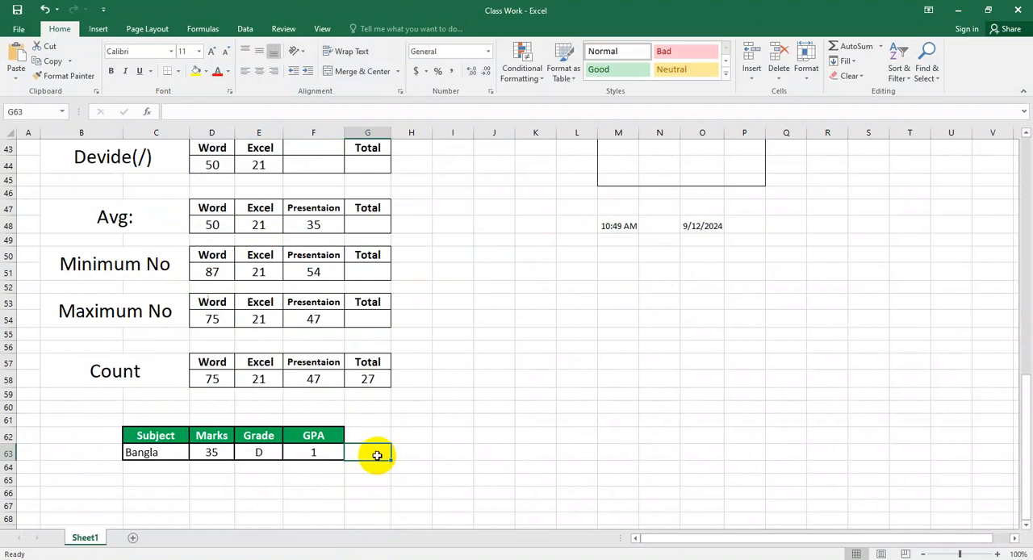
key("ctrl+v")
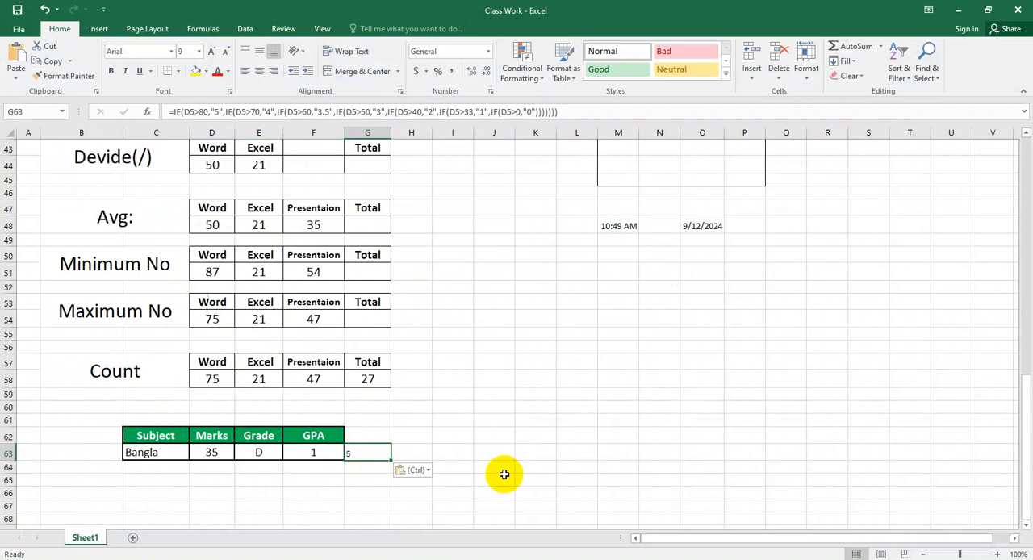
Step: Enter the header CGPA in G62, above the pasted IF formula
left_click(370, 436)
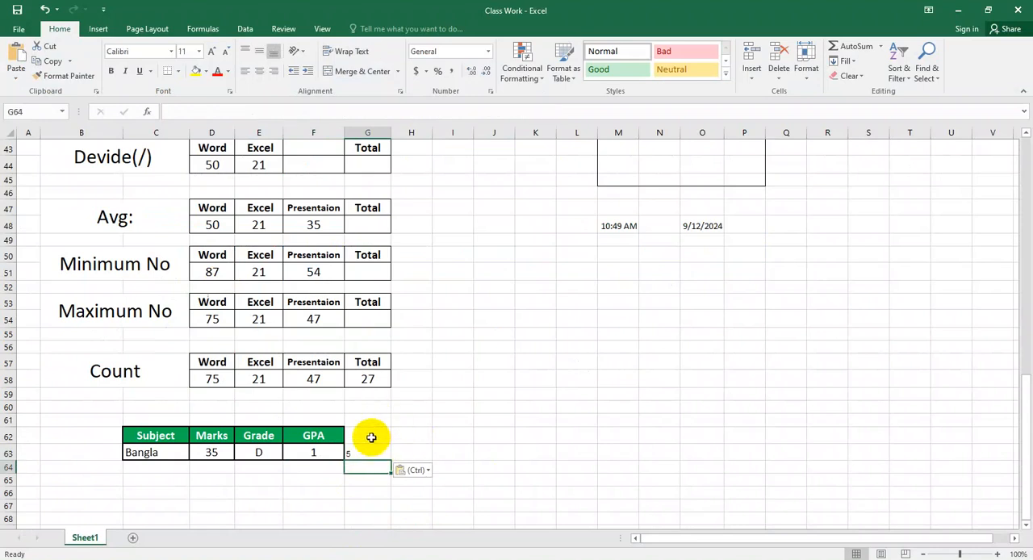
type("Re")
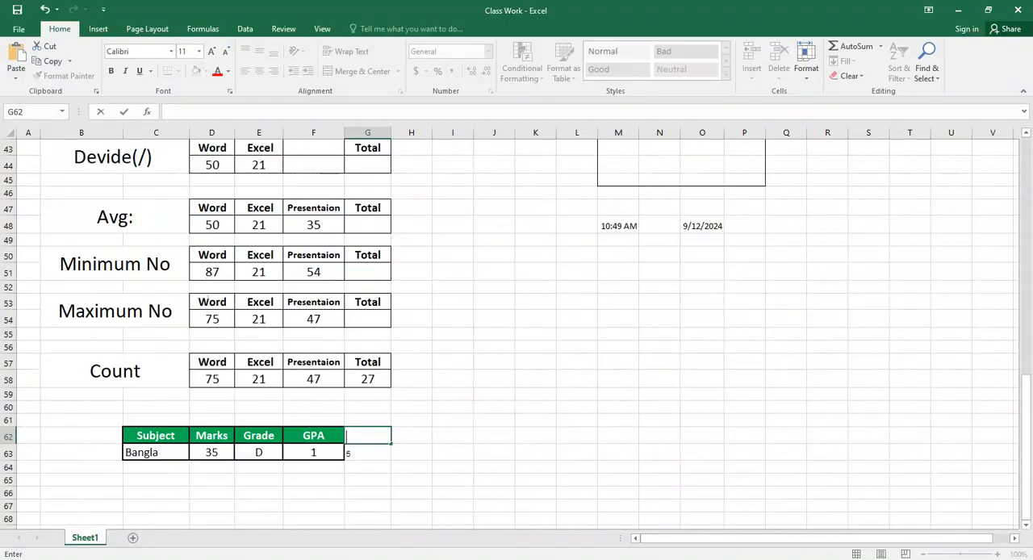
type("c")
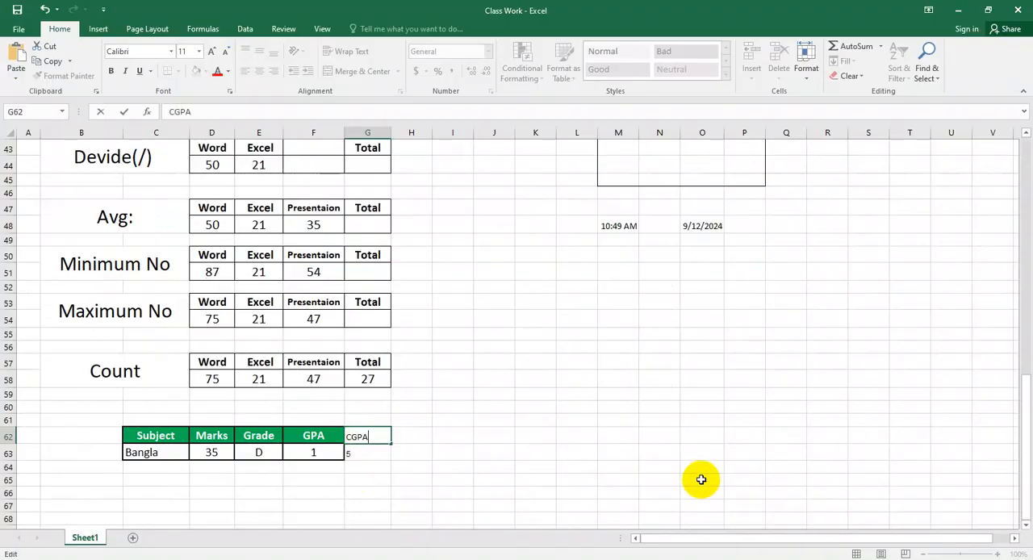
type("GPA")
left_click(700, 480)
Step: Try to copy the formatting of GPA cell F63 to the CGPA column with Format Painter, and undo it
left_click(362, 456)
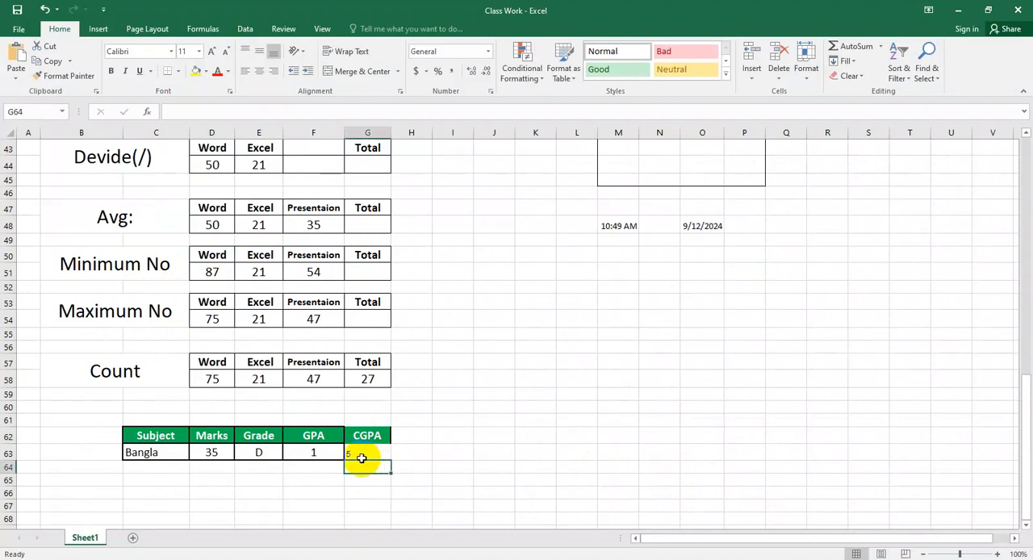
left_click(325, 449)
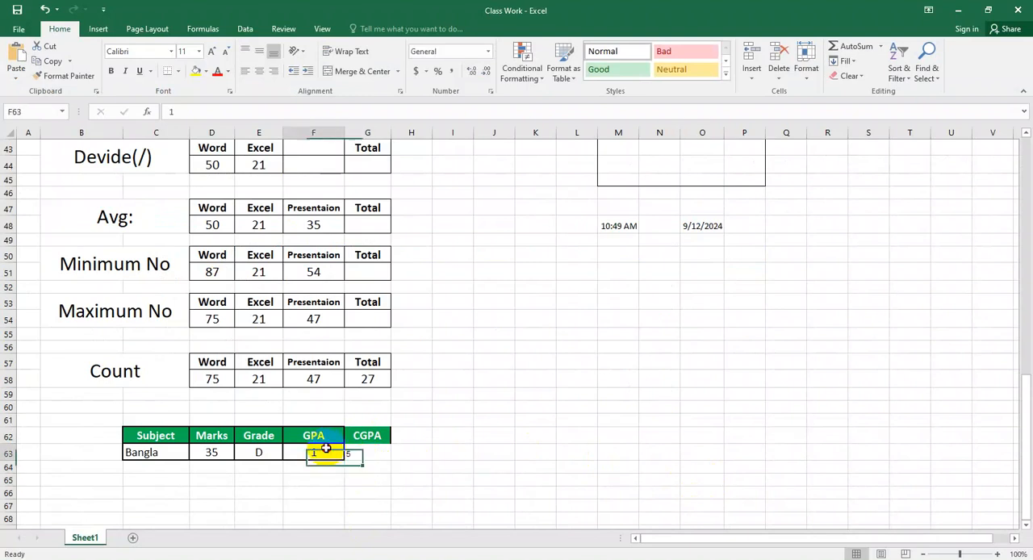
left_click(77, 75)
left_click(347, 445)
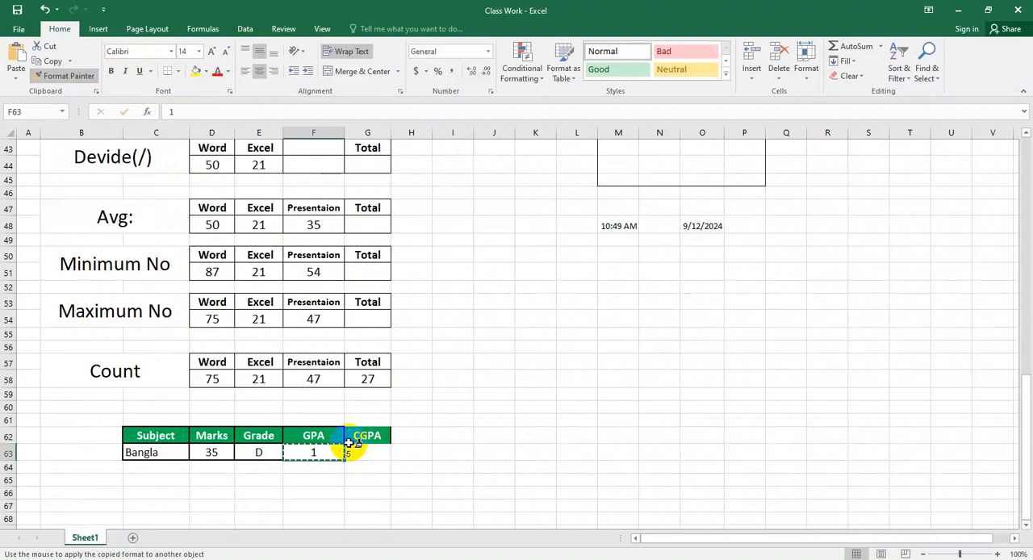
key("ctrl+z")
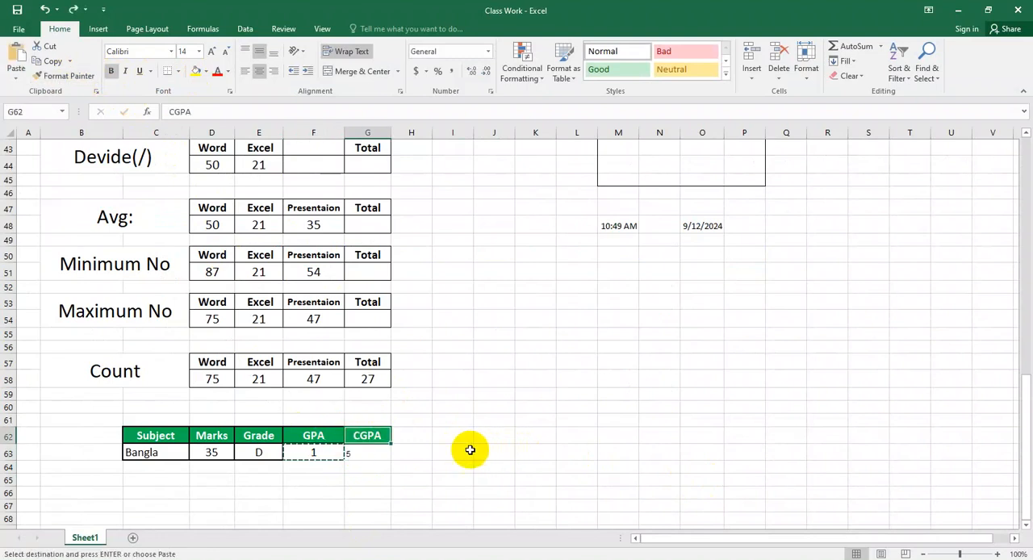
Step: Copy the formatting of the CGPA header G62 onto the formula cell G63 with Format Painter
left_click(69, 75)
left_click(367, 453)
double_click(367, 453)
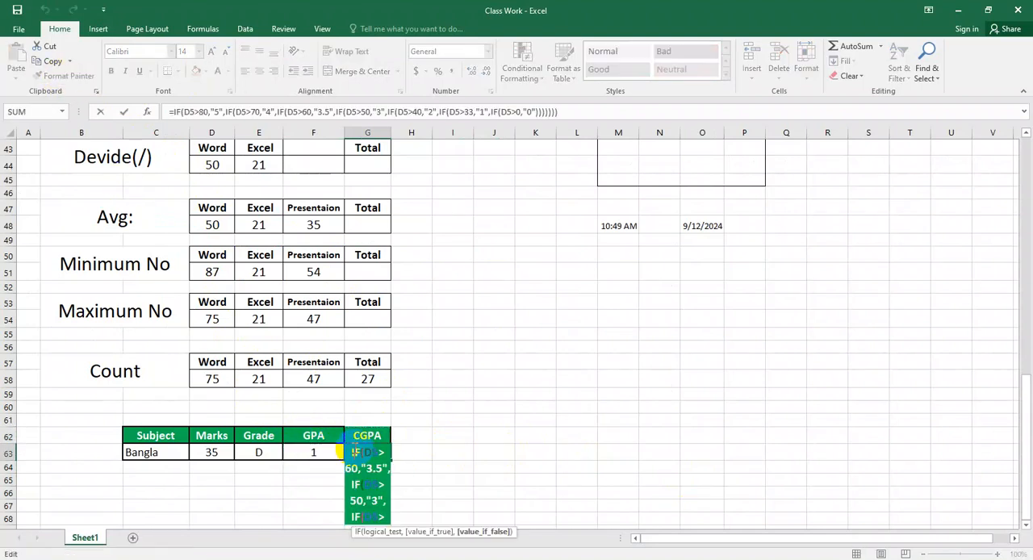
left_click(456, 457)
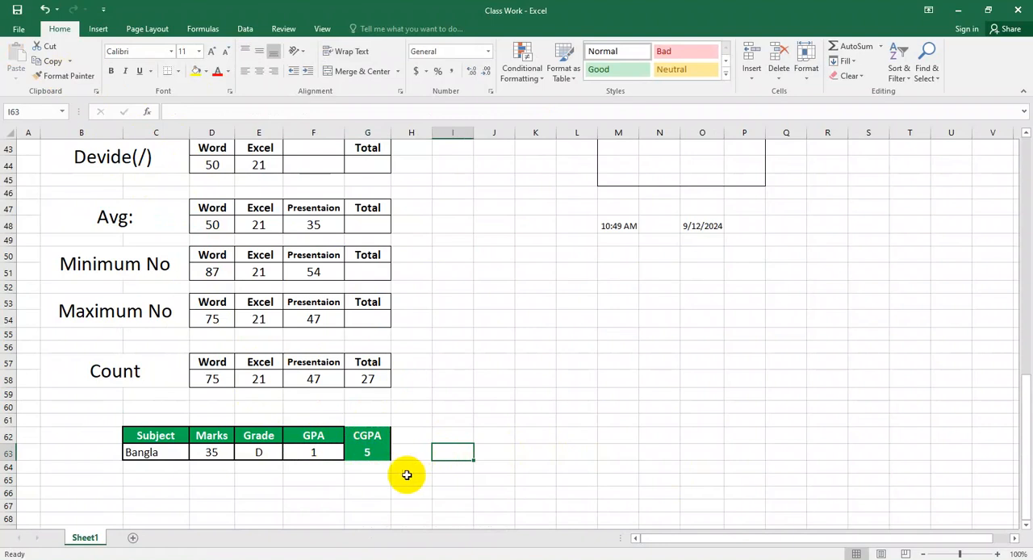
Step: Change the fill colour of the CGPA result cell G63 to dark orange
left_click(372, 455)
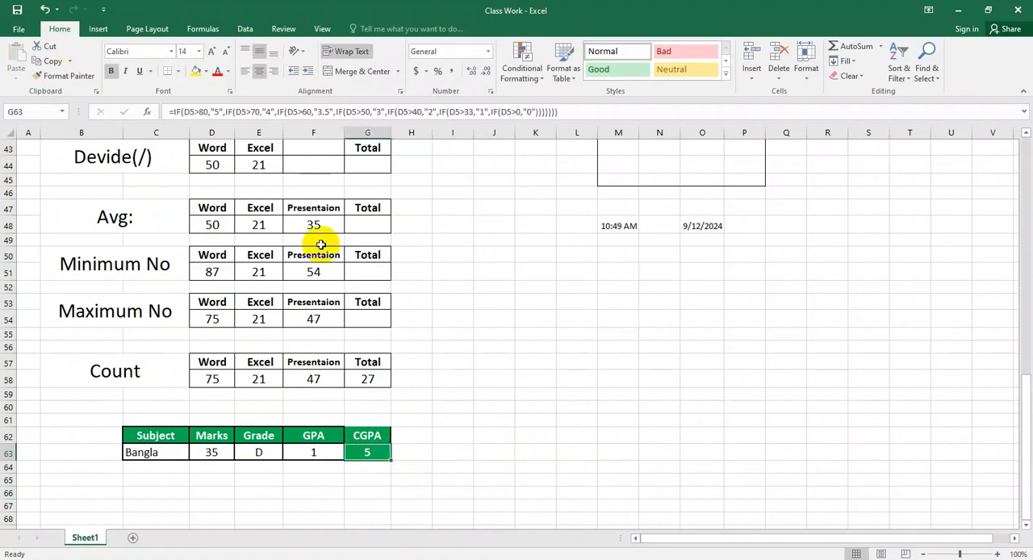
left_click(206, 71)
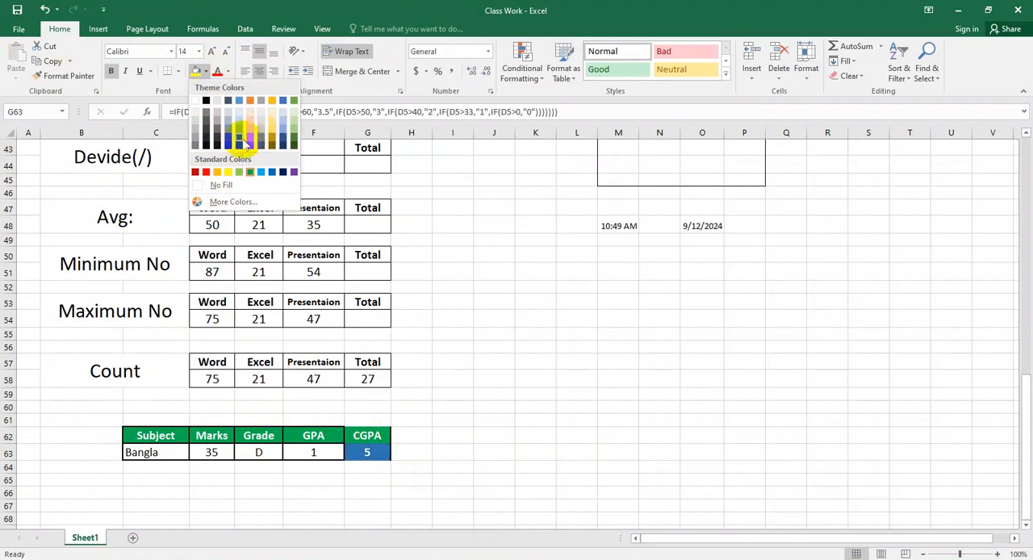
left_click(249, 142)
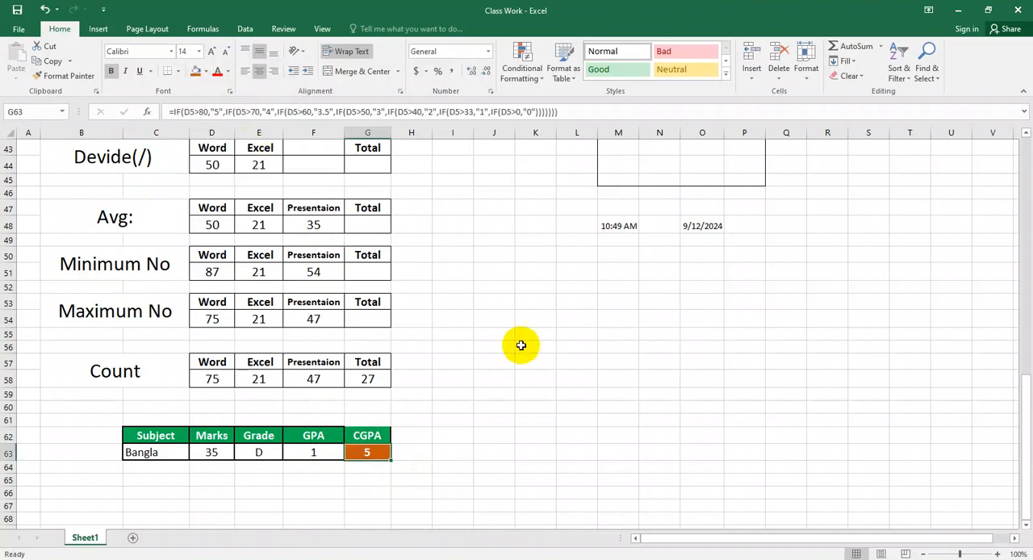
left_click(520, 345)
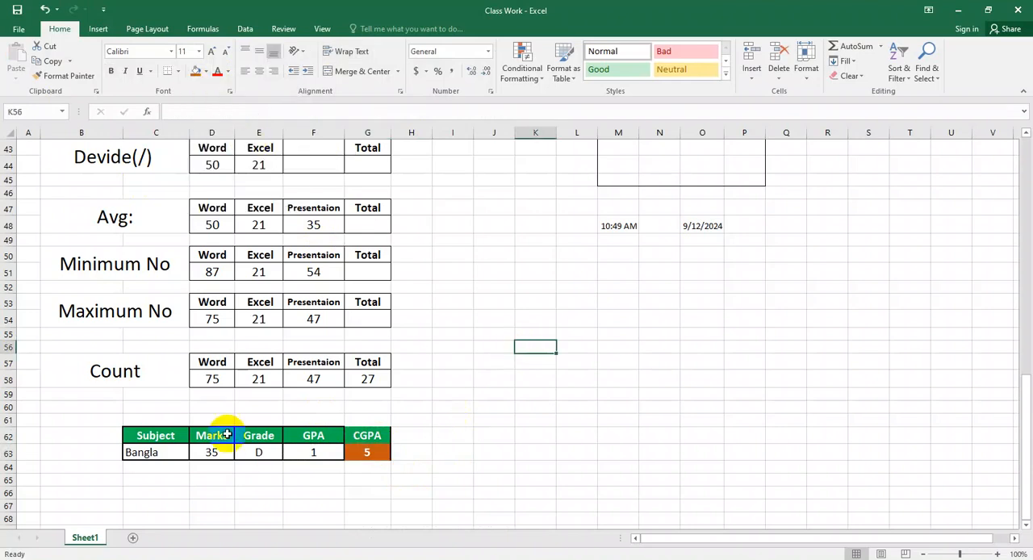
Step: Increase the height of rows 62 and 63 equally to make the grade table taller
left_click(8, 437)
left_click_drag(8, 441, 8, 470)
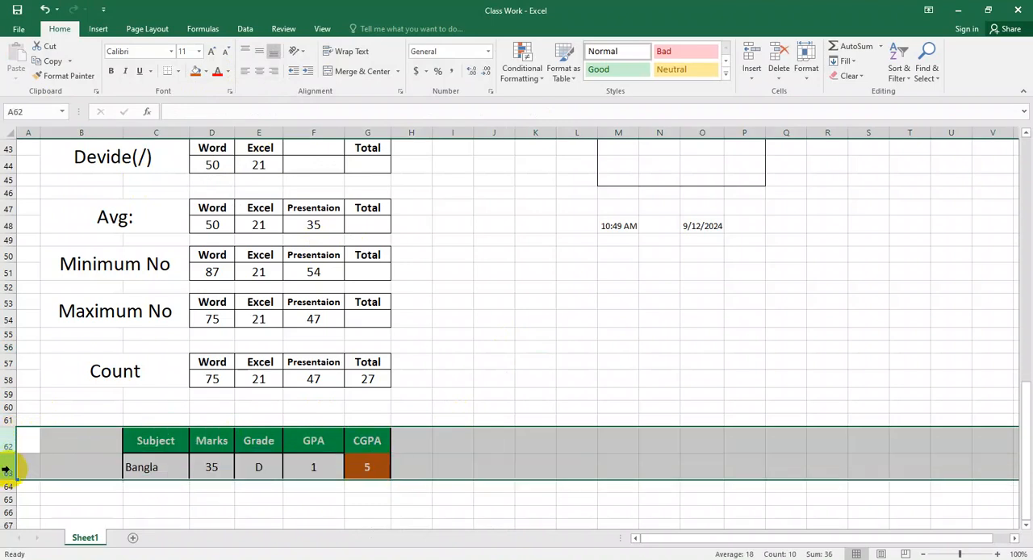
left_click(504, 472)
Step: Trim the nested IF formula in G63 back to the D5>70,"4" condition, keeping all the closing parentheses
left_click(384, 470)
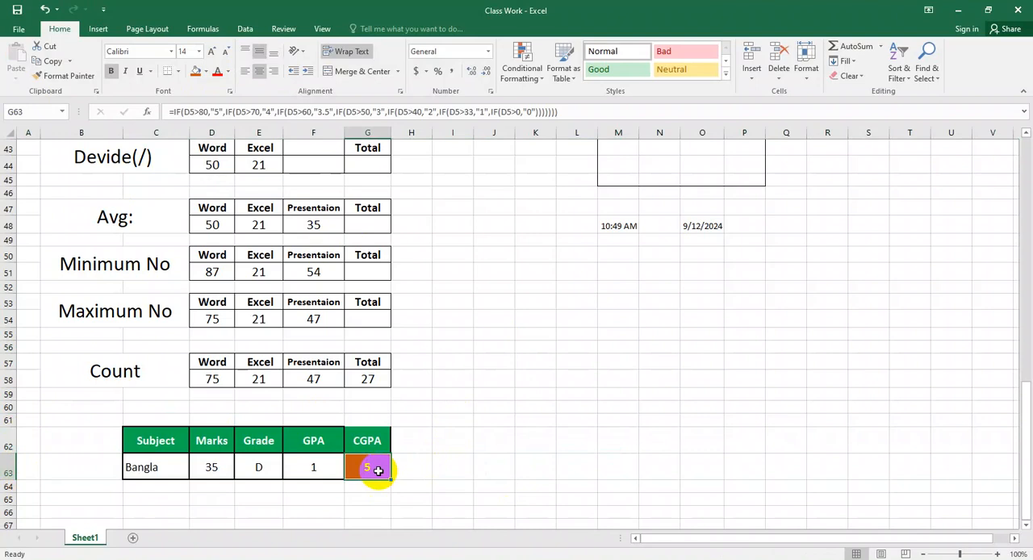
left_click(566, 113)
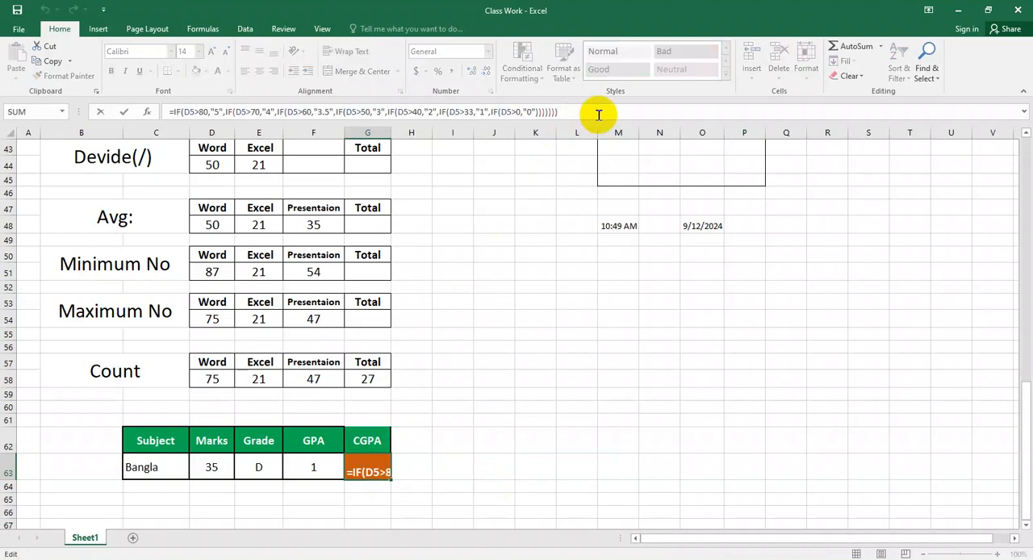
key("Left")
key("Left")
key("Left")
key("Left")
key("Left")
key("Left")
key("Left")
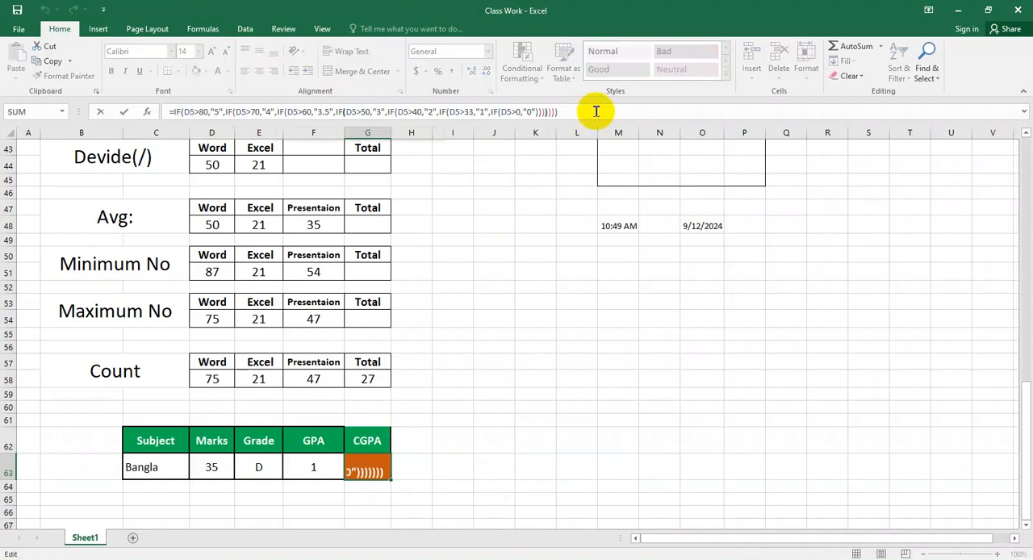
key("BackSpace")
key("BackSpace")
key("BackSpace")
key("BackSpace")
key("BackSpace")
key("BackSpace")
key("BackSpace")
key("BackSpace")
key("BackSpace")
key("BackSpace")
key("BackSpace")
key("BackSpace")
key("BackSpace")
key("BackSpace")
key("BackSpace")
key("BackSpace")
key("BackSpace")
key("BackSpace")
key("BackSpace")
key("BackSpace")
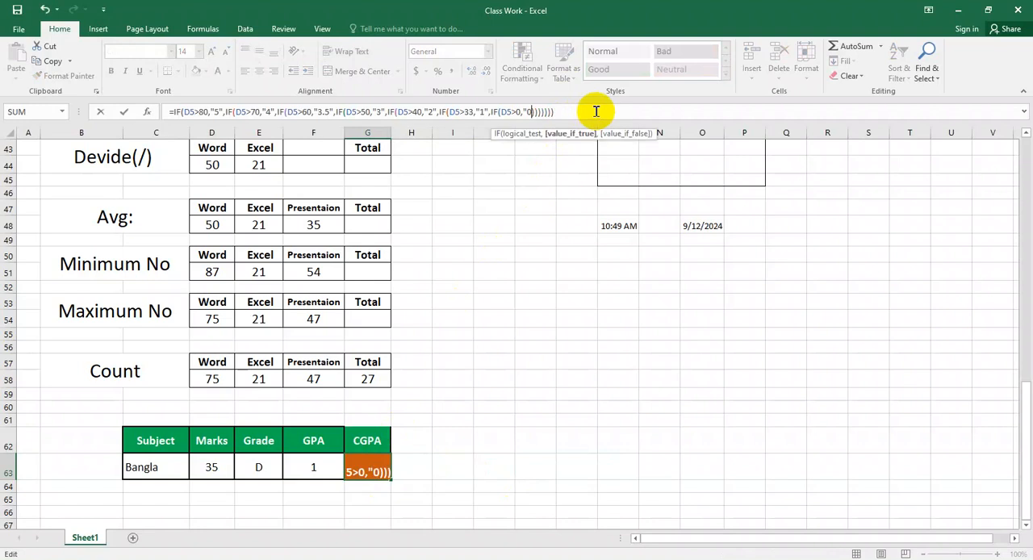
key("BackSpace")
key("BackSpace")
key("BackSpace")
key("BackSpace")
key("BackSpace")
key("BackSpace")
key("BackSpace")
key("BackSpace")
key("BackSpace")
key("BackSpace")
key("BackSpace")
key("BackSpace")
key("BackSpace")
key("BackSpace")
key("BackSpace")
key("BackSpace")
key("BackSpace")
key("BackSpace")
key("BackSpace")
key("BackSpace")
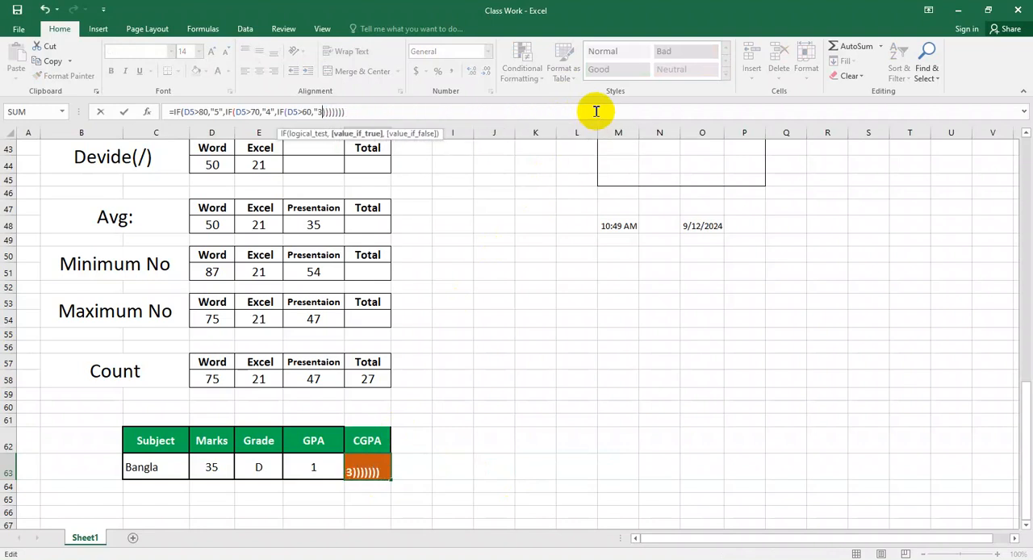
key("BackSpace")
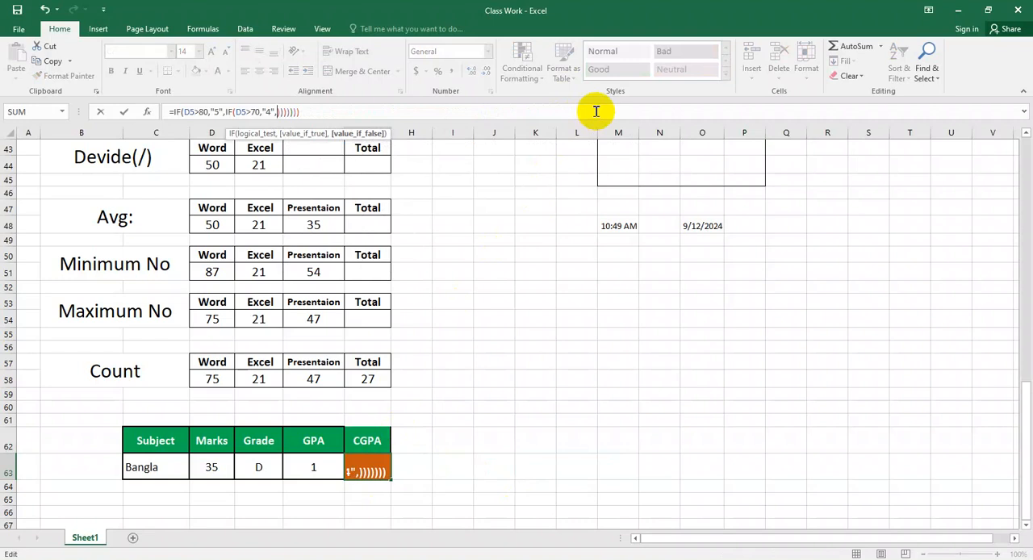
key("BackSpace")
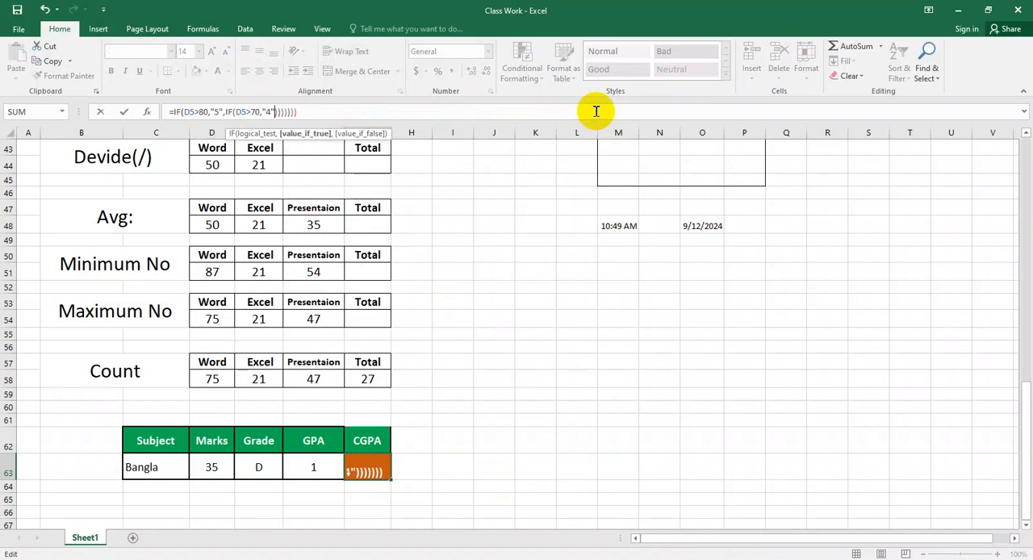
Step: Try to enter the shortened formula in G63, decline the suggested correction, and restore the original nested IF formula
key("Return")
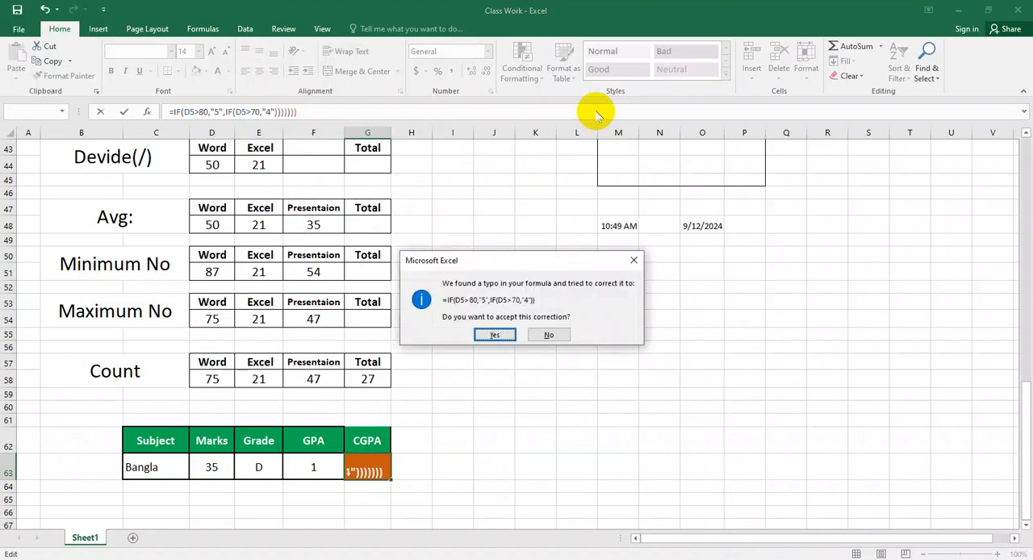
left_click(548, 334)
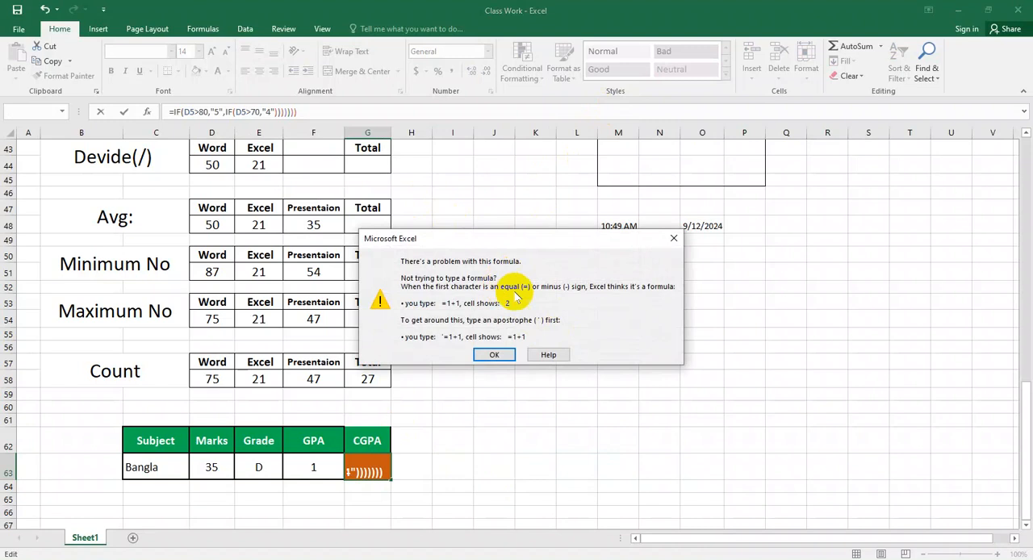
left_click(673, 238)
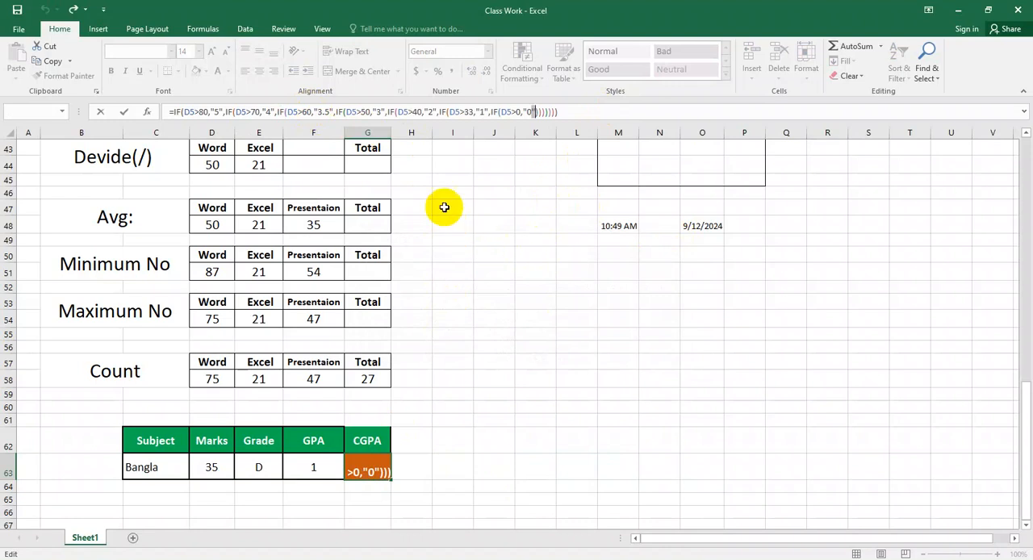
left_click(508, 296)
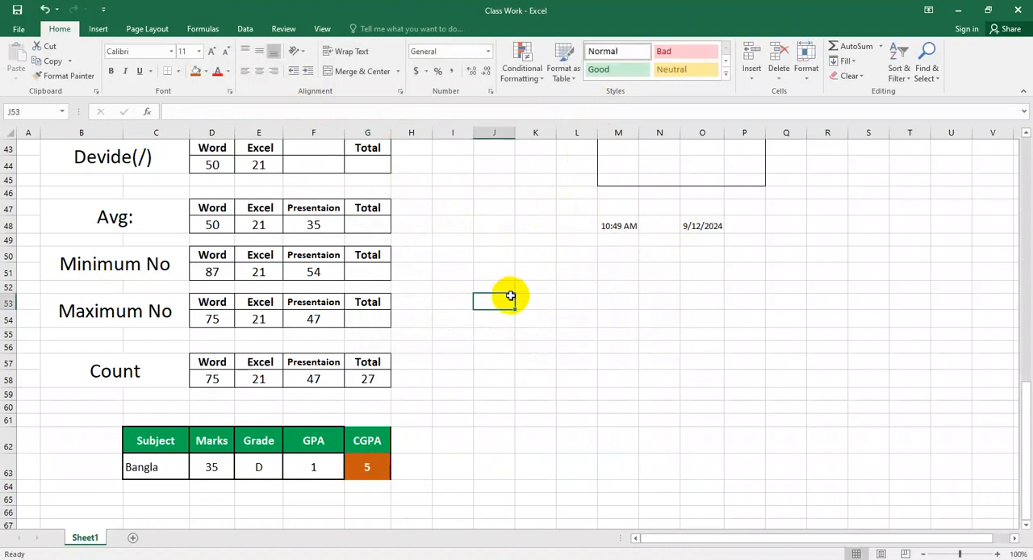
left_click(372, 466)
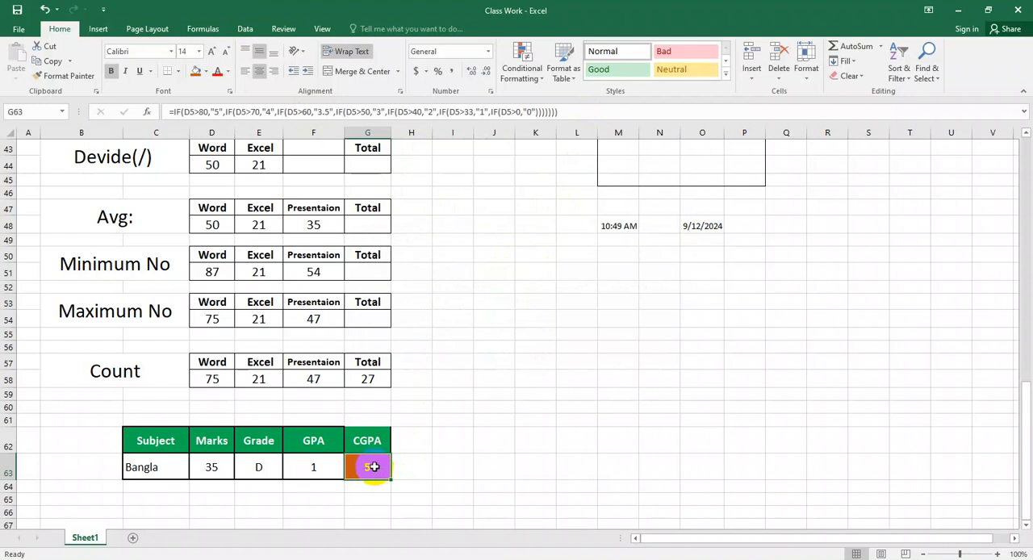